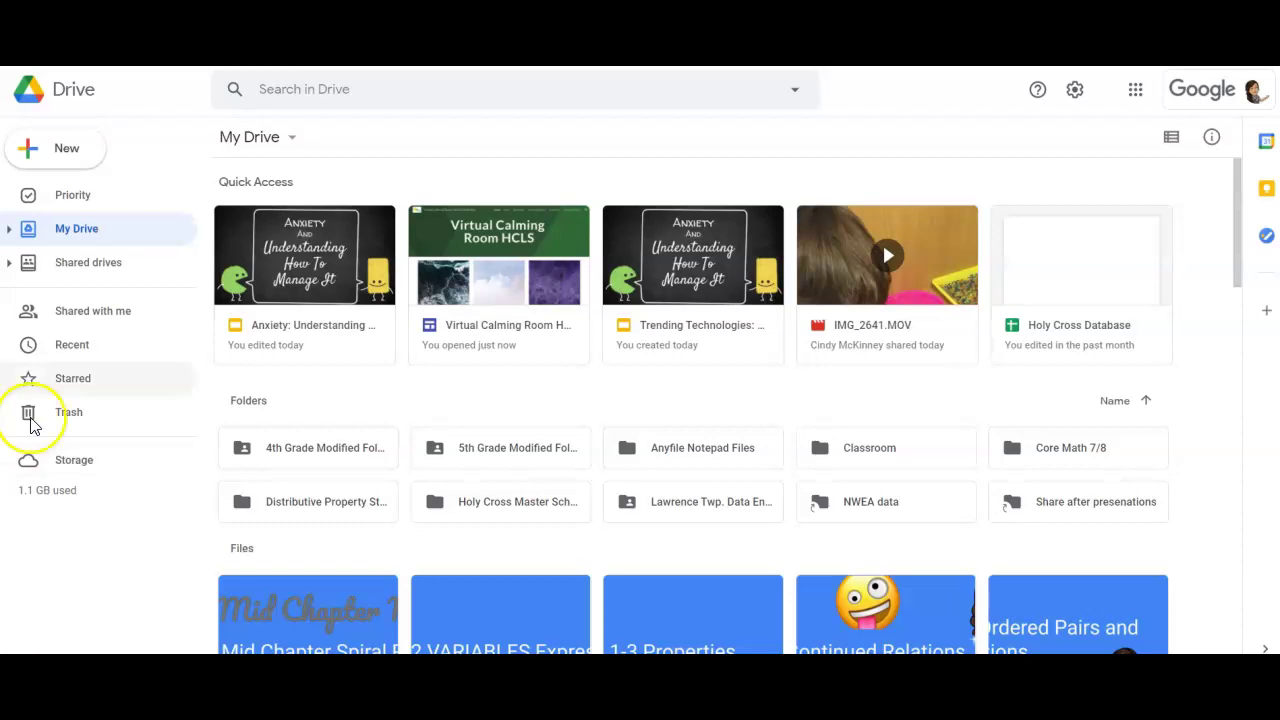
Step: Create a new blank Google Sites site from Drive
{"action": "left_click", "coordinate": [88, 153]}
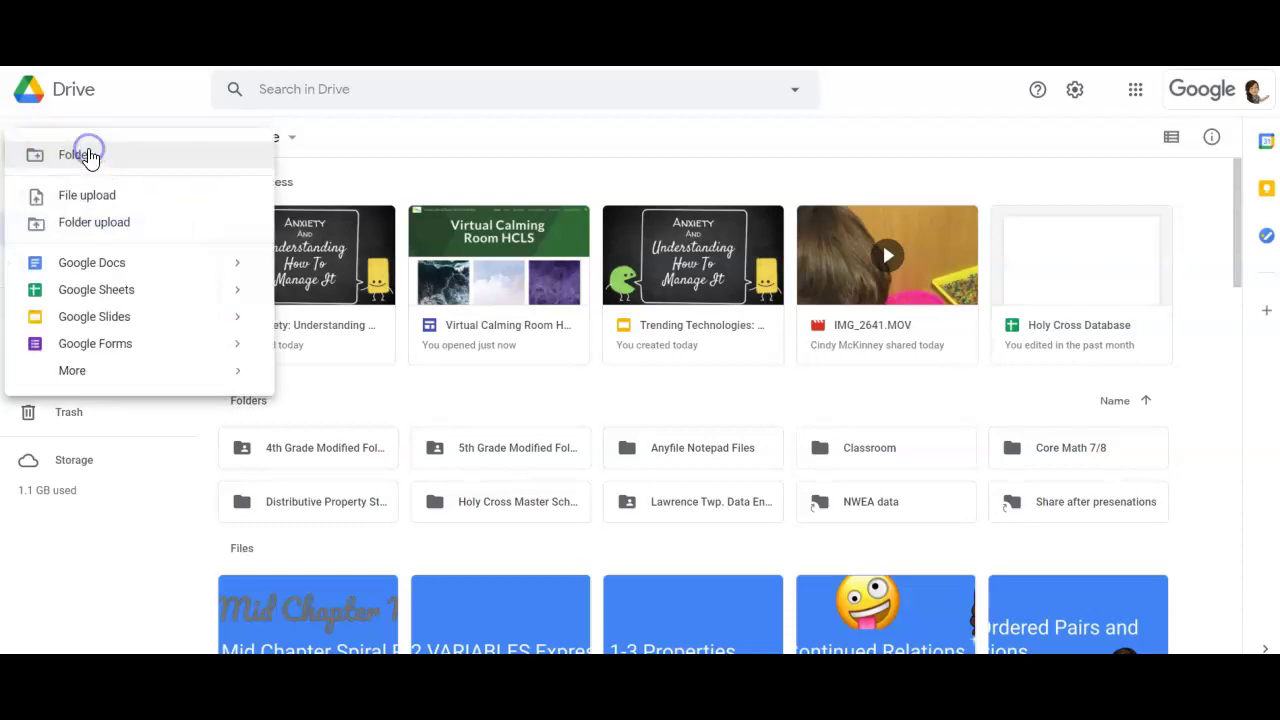
{"action": "mouse_move", "coordinate": [86, 385]}
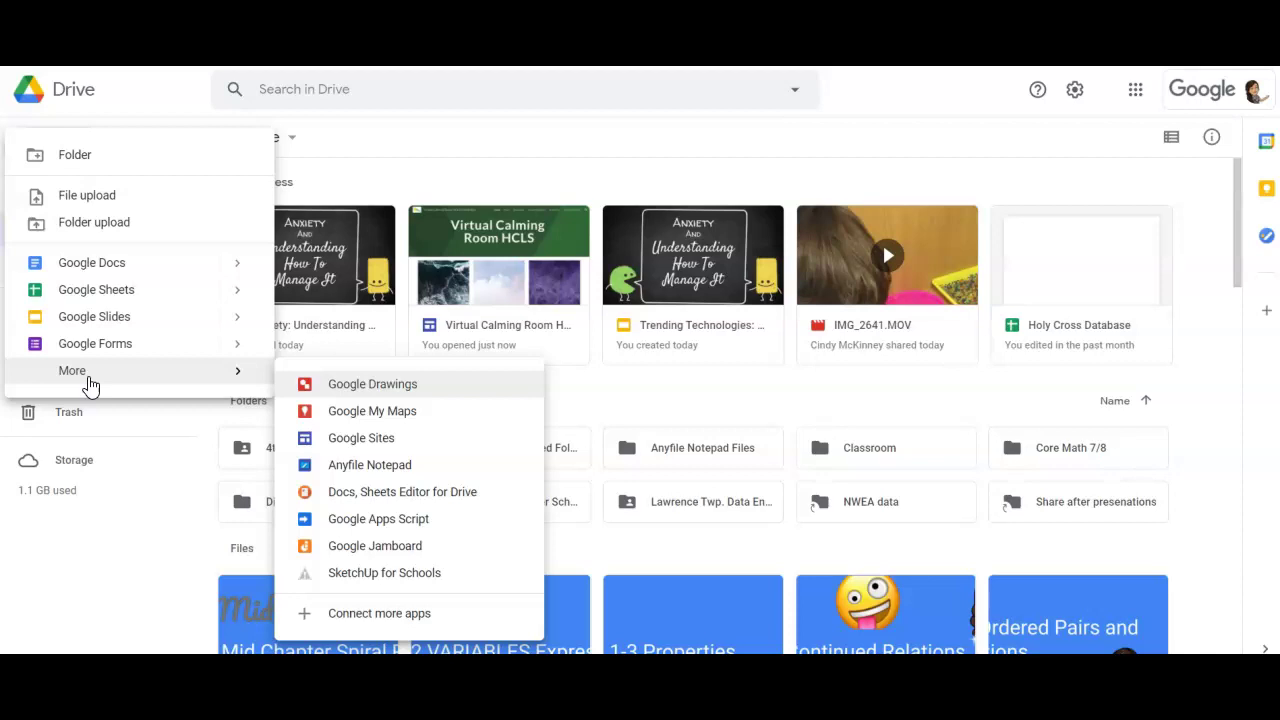
{"action": "left_click", "coordinate": [398, 450]}
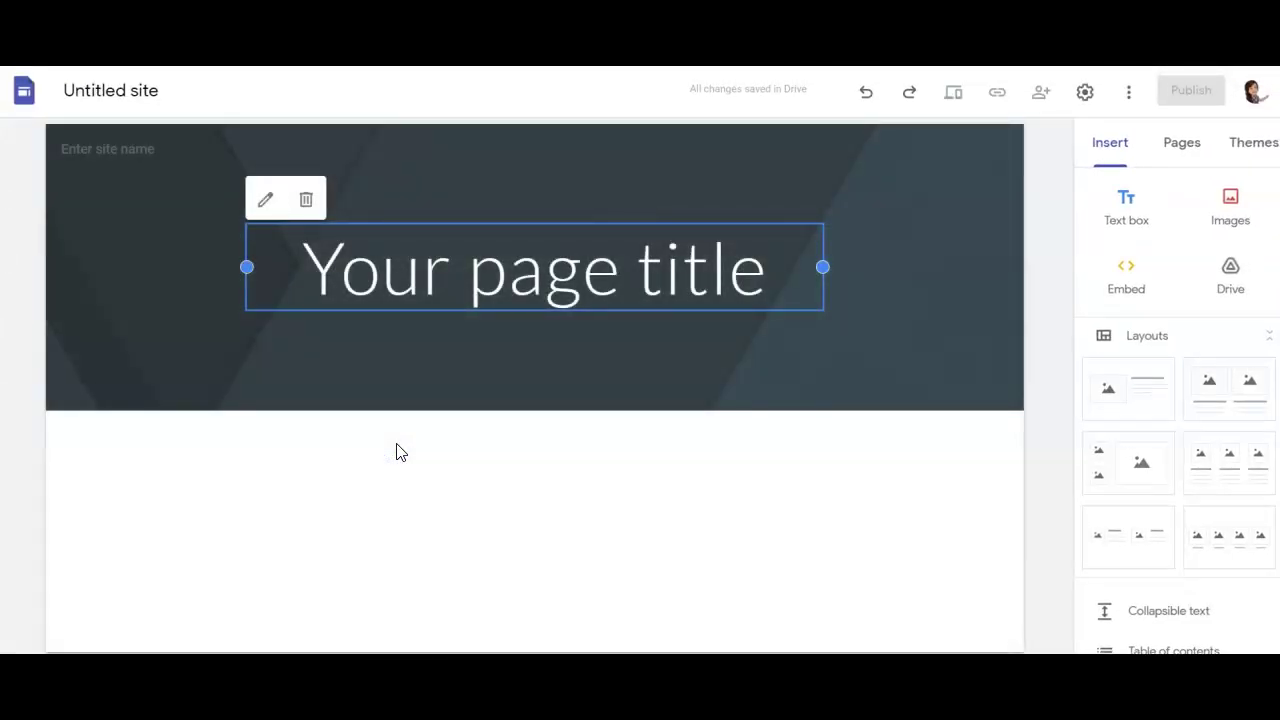
Step: Examine the published Virtual Calming Room HCLS home page, including its header, page navigation and linked image sections
{"action": "left_click", "coordinate": [511, 424]}
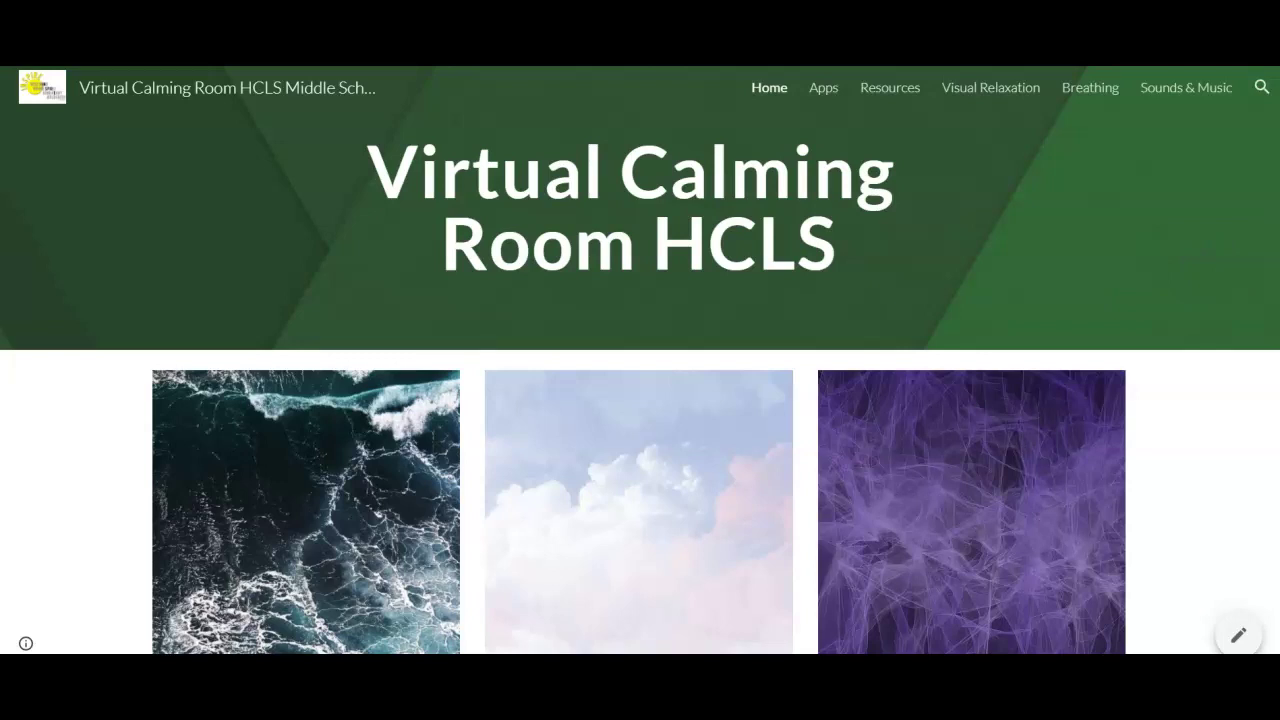
{"action": "scroll", "coordinate": [640, 450], "scroll_direction": "down", "scroll_amount": 2}
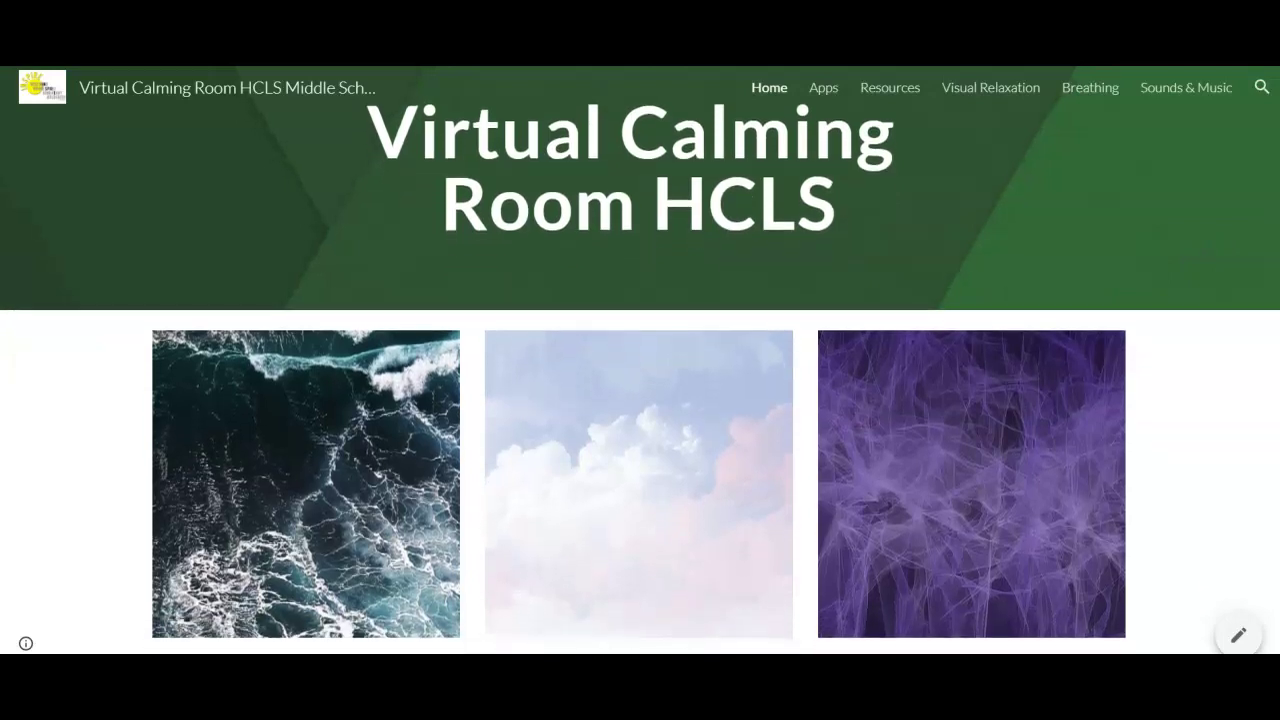
{"action": "scroll", "coordinate": [640, 400], "scroll_direction": "down", "scroll_amount": 1}
{"action": "scroll", "coordinate": [640, 400], "scroll_direction": "down", "scroll_amount": 1}
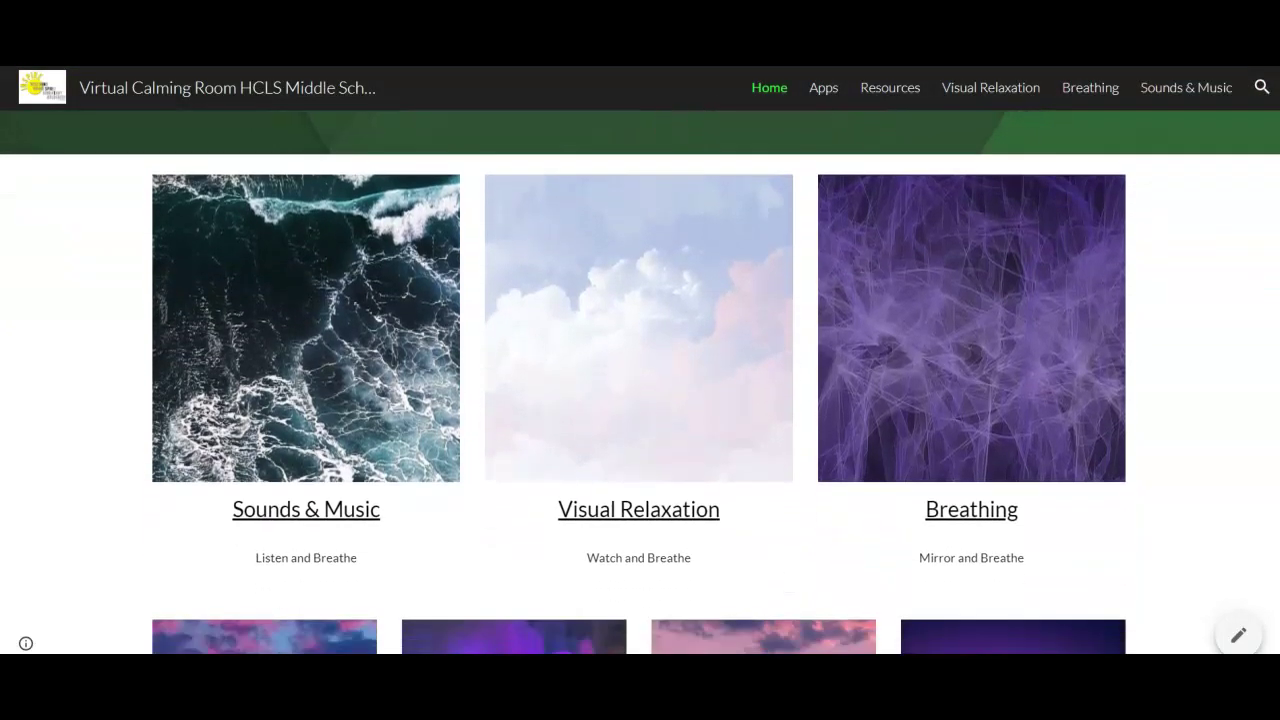
{"action": "scroll", "coordinate": [640, 400], "scroll_direction": "down", "scroll_amount": 2}
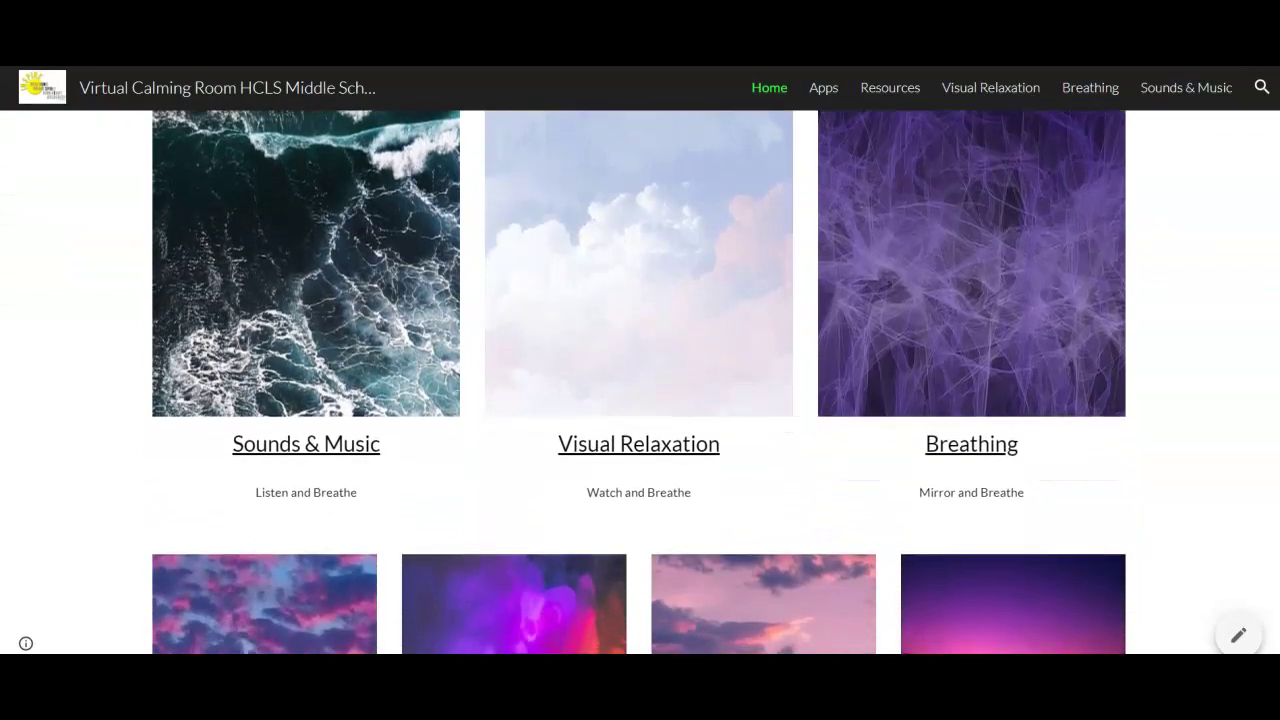
{"action": "scroll", "coordinate": [640, 400], "scroll_direction": "down", "scroll_amount": 1}
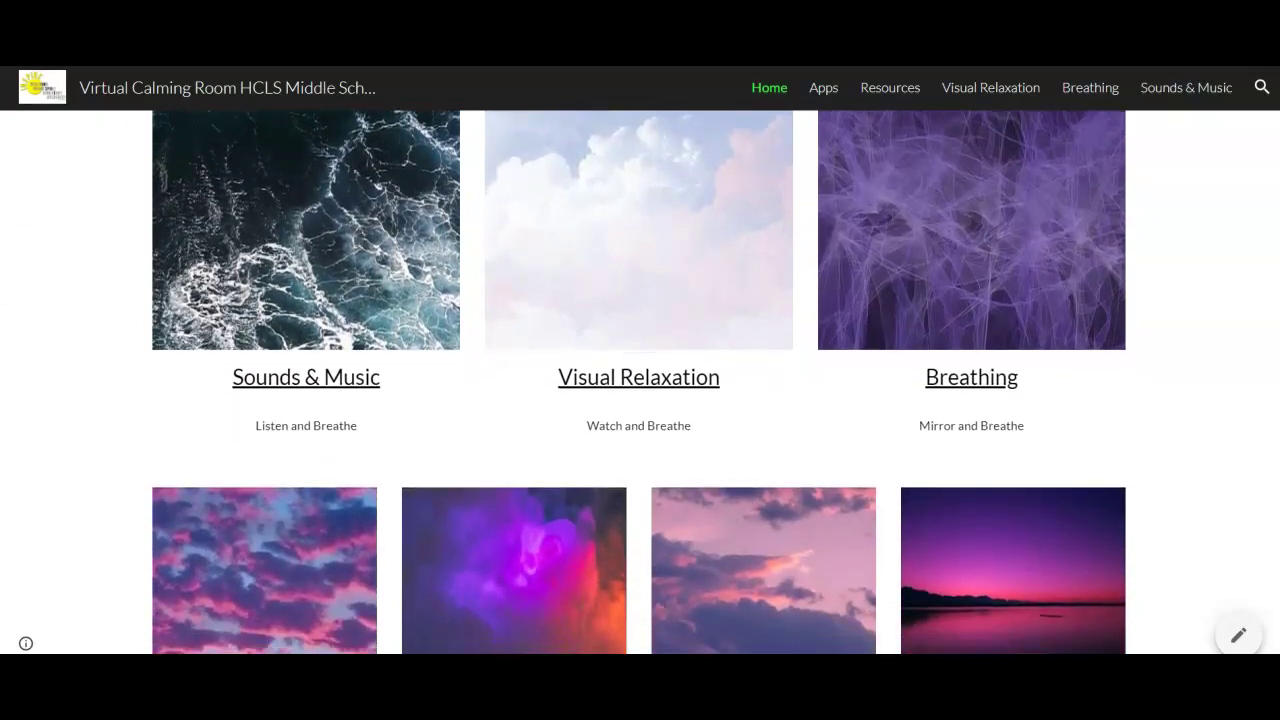
{"action": "scroll", "coordinate": [640, 400], "scroll_direction": "down", "scroll_amount": 2}
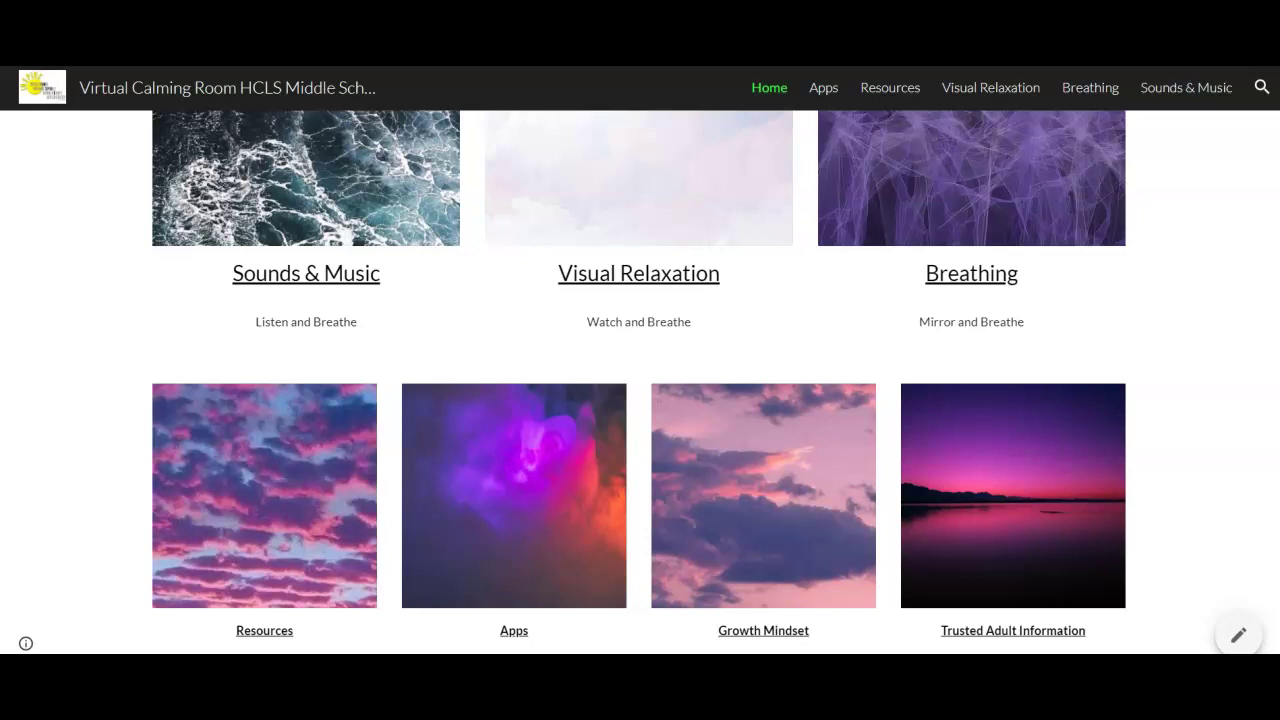
{"action": "scroll", "coordinate": [1276, 252], "scroll_direction": "up", "scroll_amount": 3}
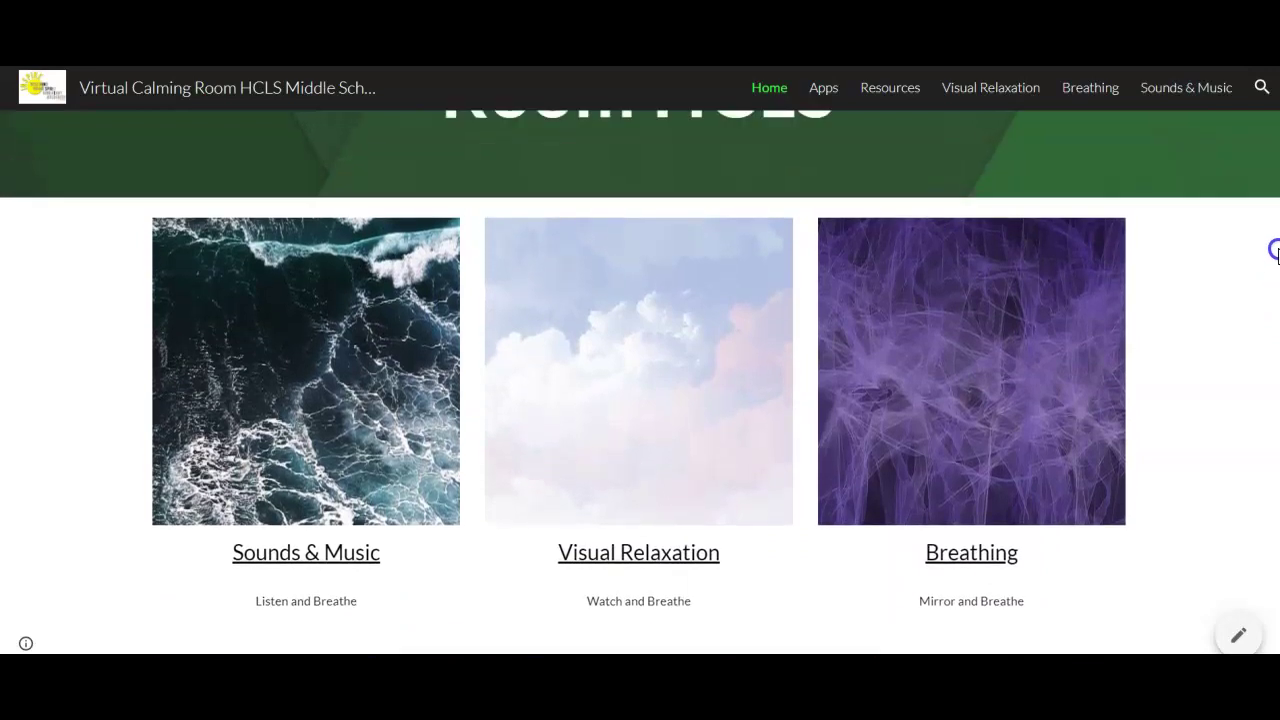
{"action": "scroll", "coordinate": [1276, 252], "scroll_direction": "up", "scroll_amount": 2}
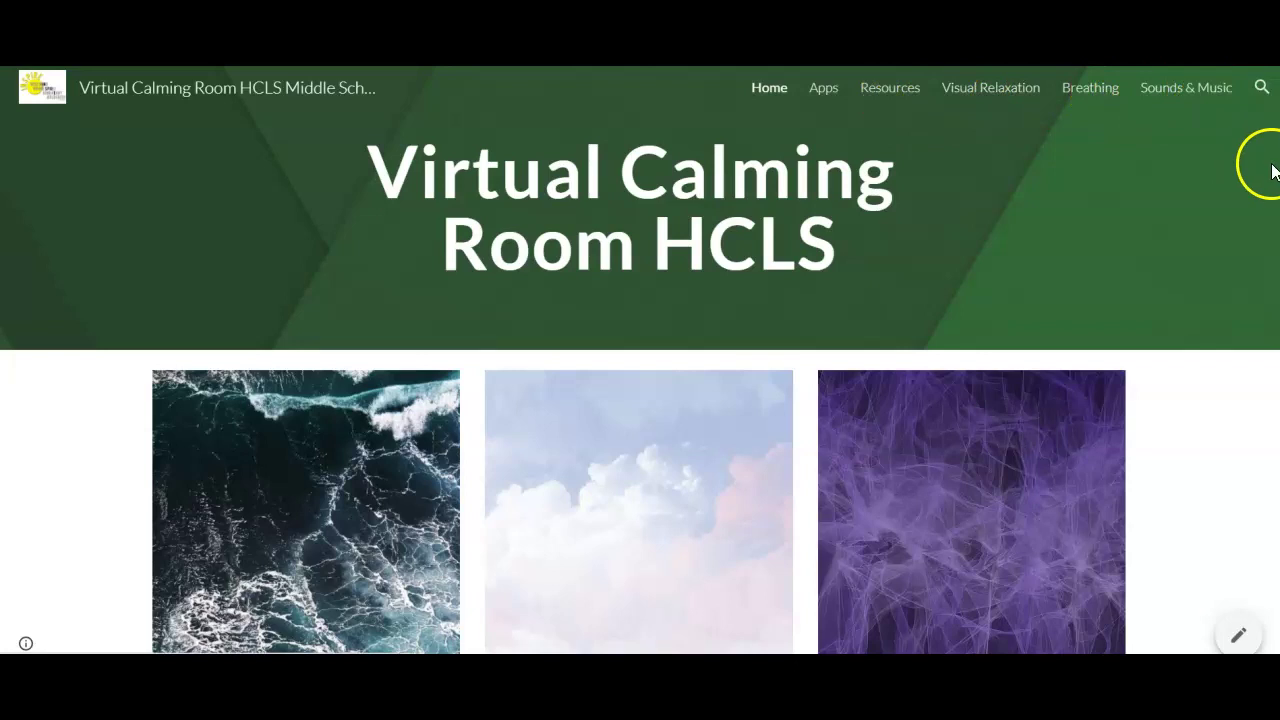
{"action": "scroll", "coordinate": [640, 382], "scroll_direction": "down", "scroll_amount": 1}
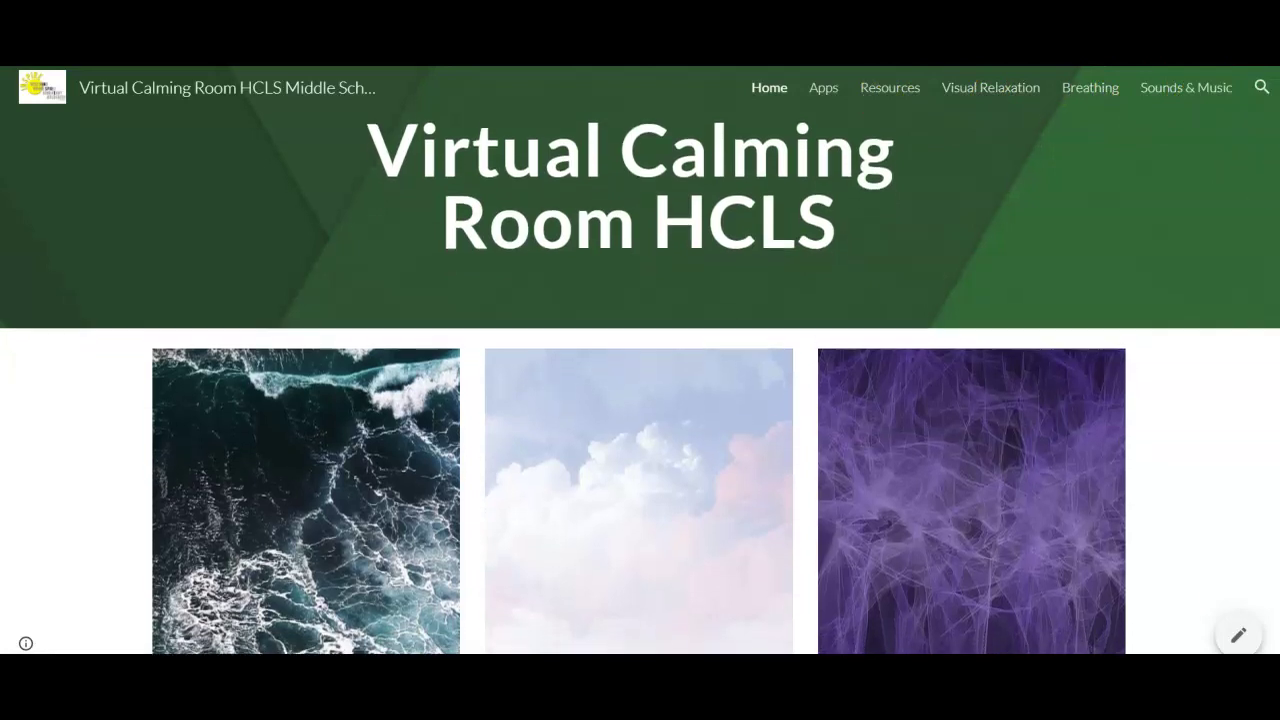
{"action": "scroll", "coordinate": [640, 382], "scroll_direction": "up", "scroll_amount": 1}
{"action": "scroll", "coordinate": [640, 382], "scroll_direction": "up", "scroll_amount": 1}
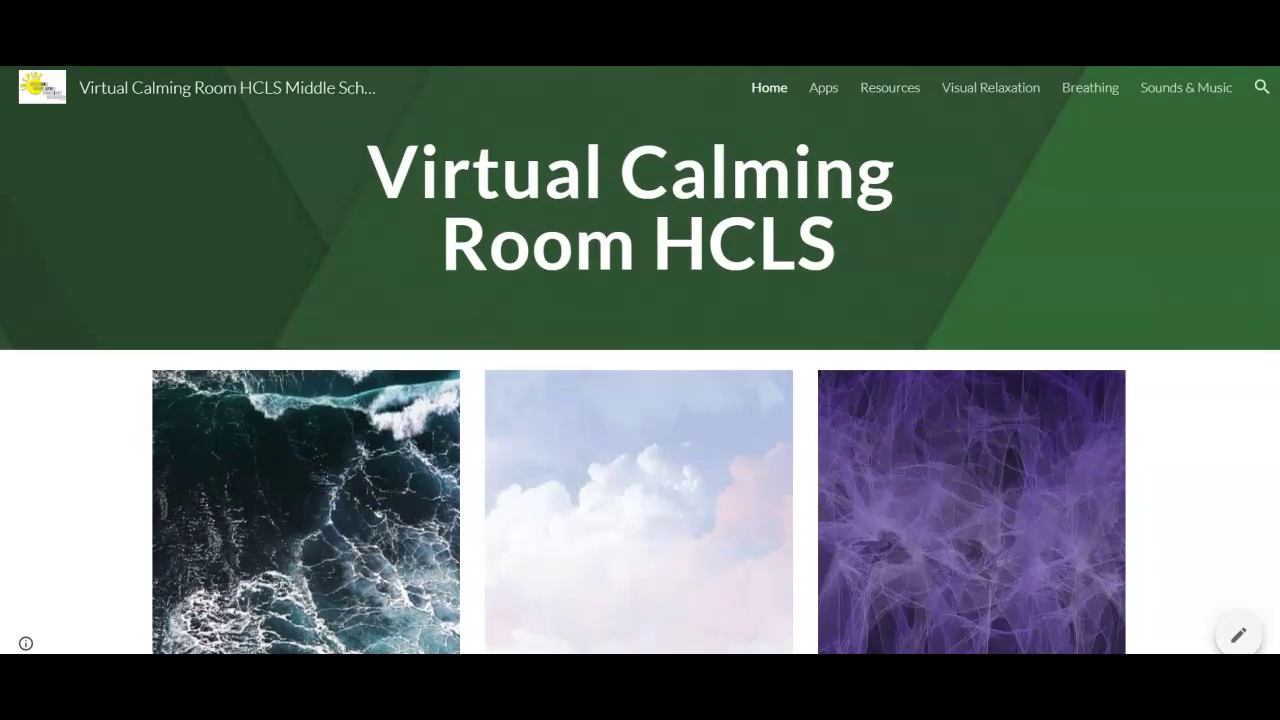
{"action": "scroll", "coordinate": [640, 382], "scroll_direction": "down", "scroll_amount": 2}
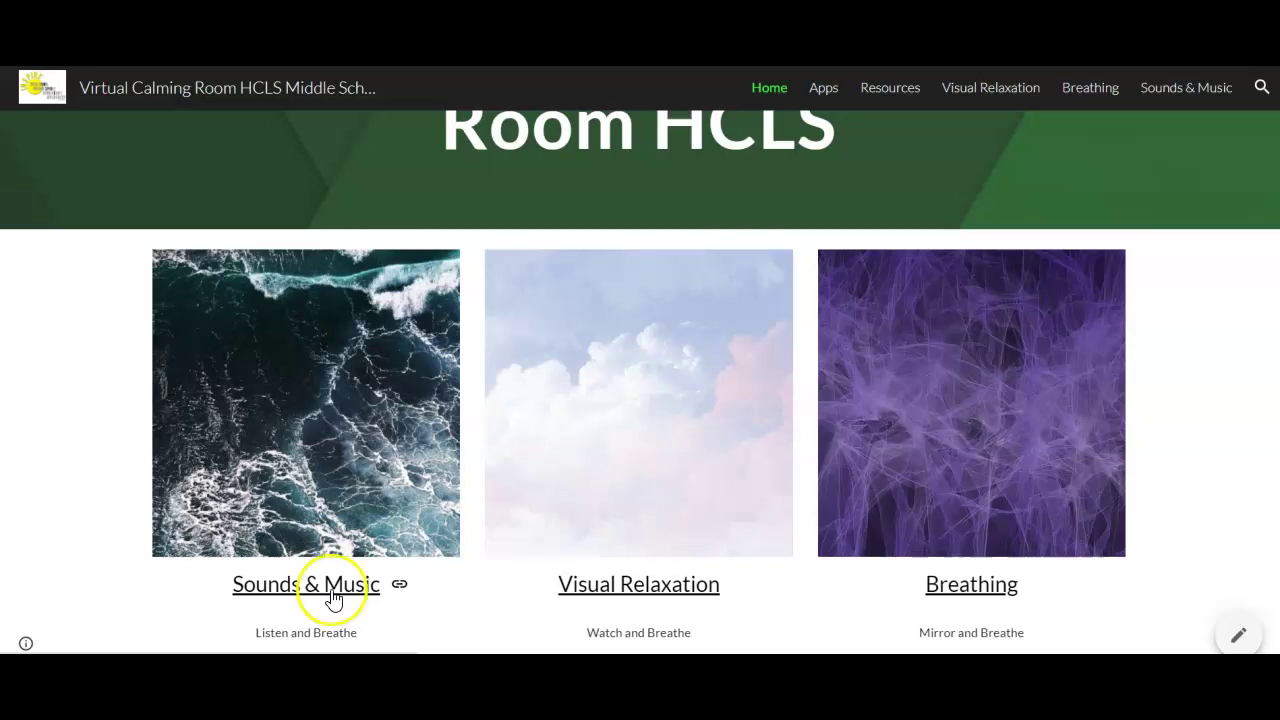
Step: Open the Virtual Calming Room HCLS site for editing and inspect the captions under its three home page images
{"action": "left_click", "coordinate": [1242, 630]}
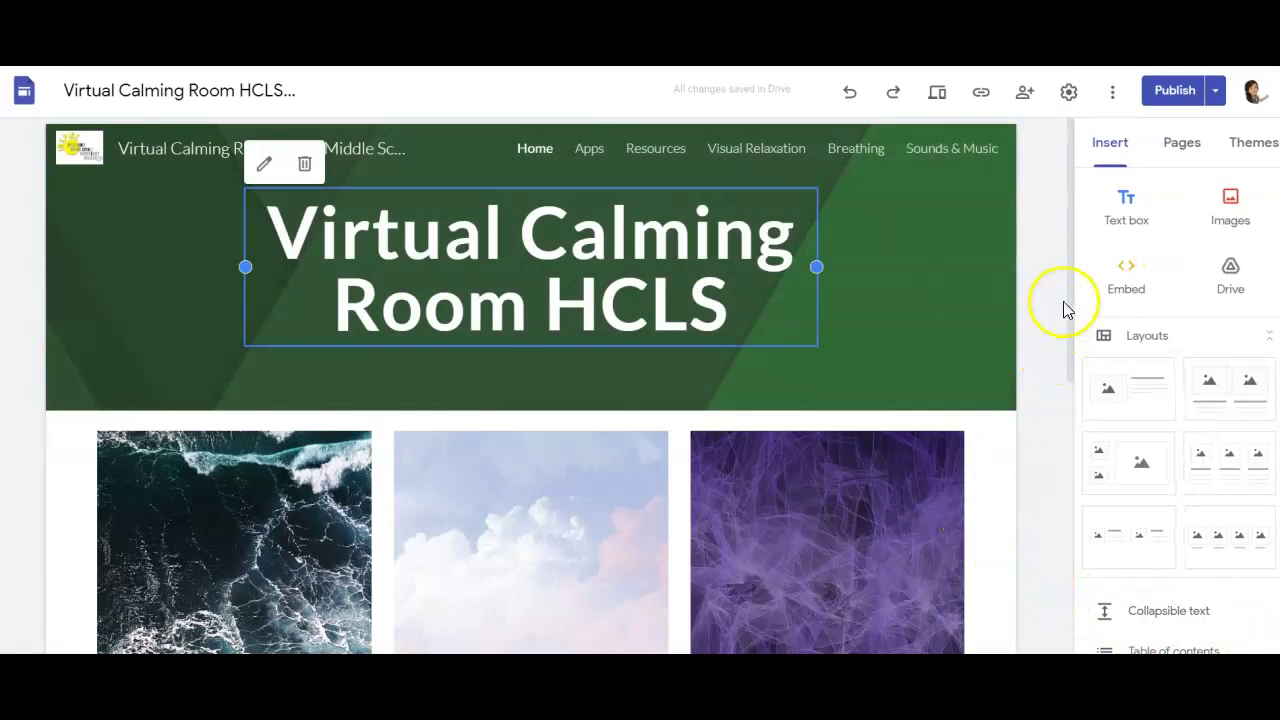
{"action": "left_click_drag", "start_coordinate": [1072, 273], "coordinate": [1069, 411]}
{"action": "left_click", "coordinate": [580, 486]}
{"action": "left_click_drag", "start_coordinate": [580, 490], "coordinate": [485, 496]}
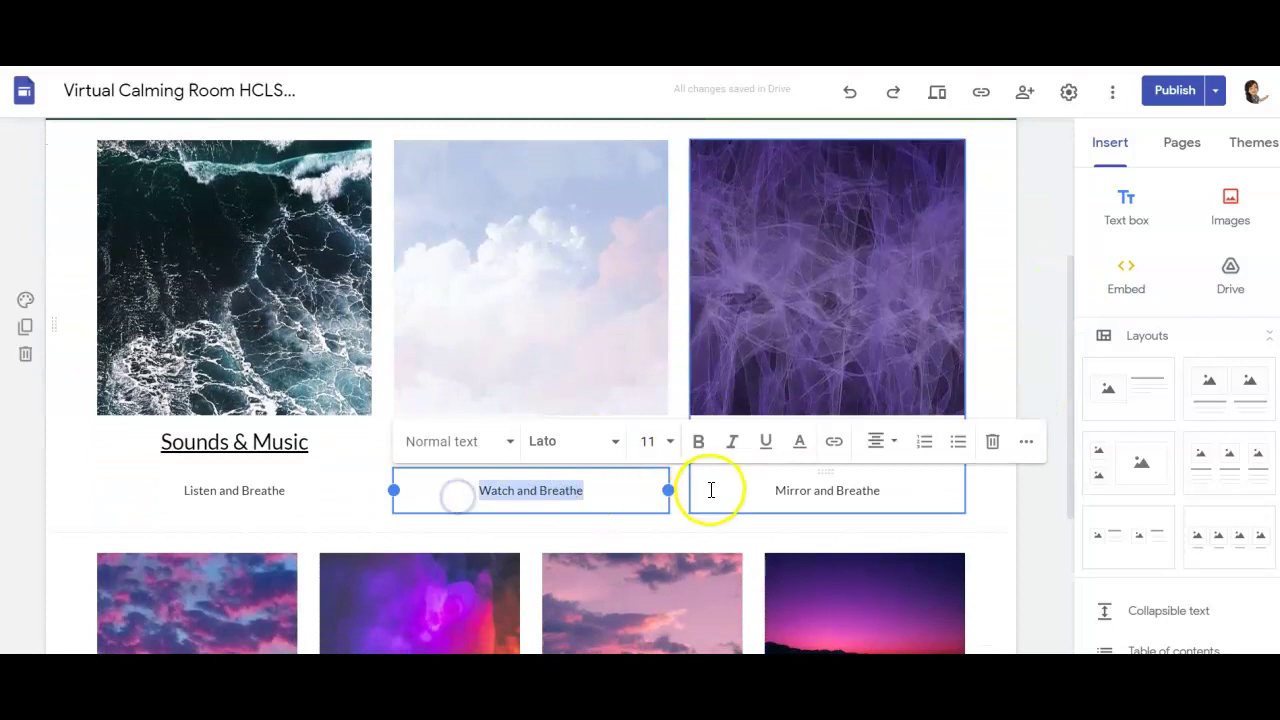
{"action": "left_click", "coordinate": [680, 495]}
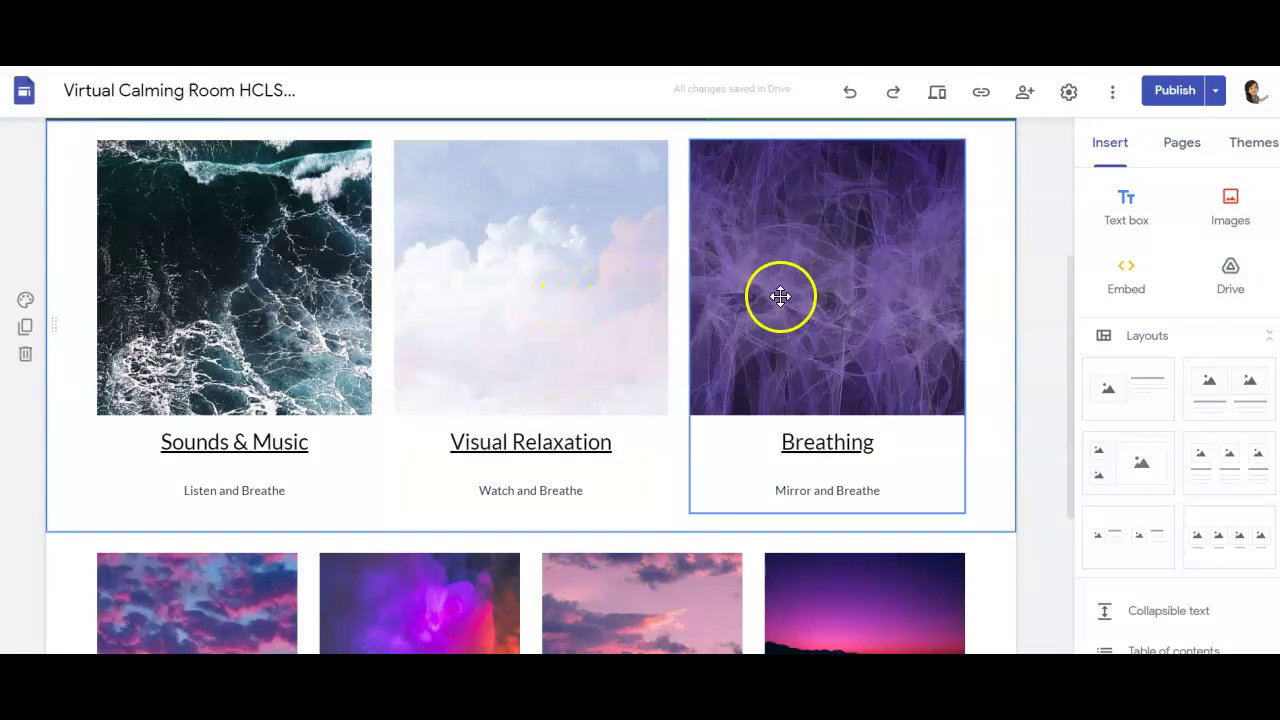
Step: Open the Visual Relaxation page in the editor and examine its rows of embedded videos and their captions
{"action": "left_click", "coordinate": [1181, 140]}
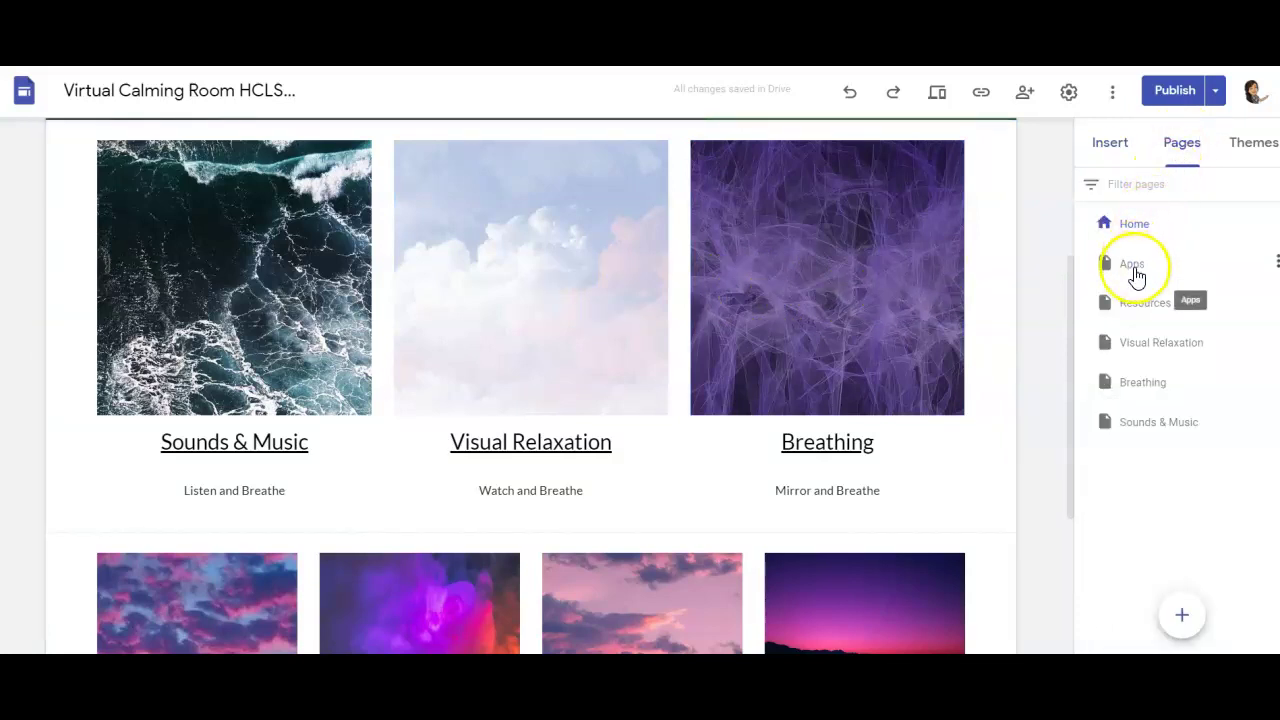
{"action": "left_click", "coordinate": [1145, 345]}
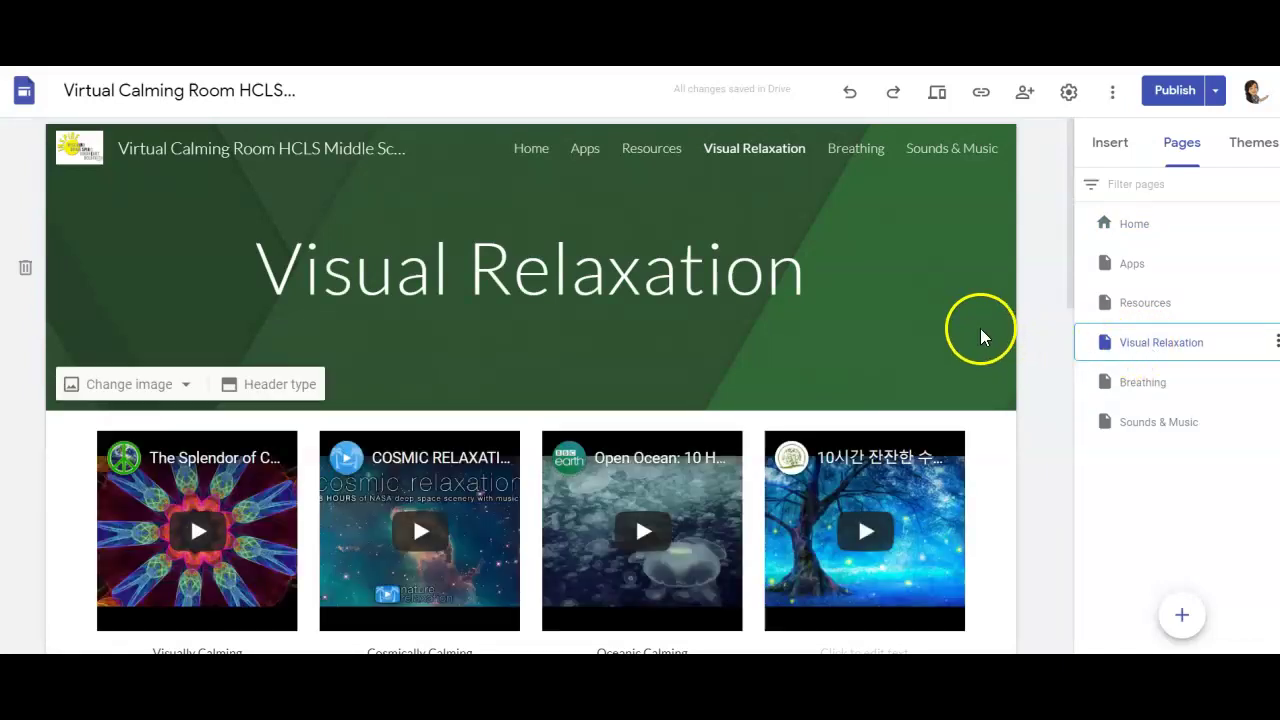
{"action": "left_click_drag", "start_coordinate": [1070, 222], "coordinate": [1058, 306]}
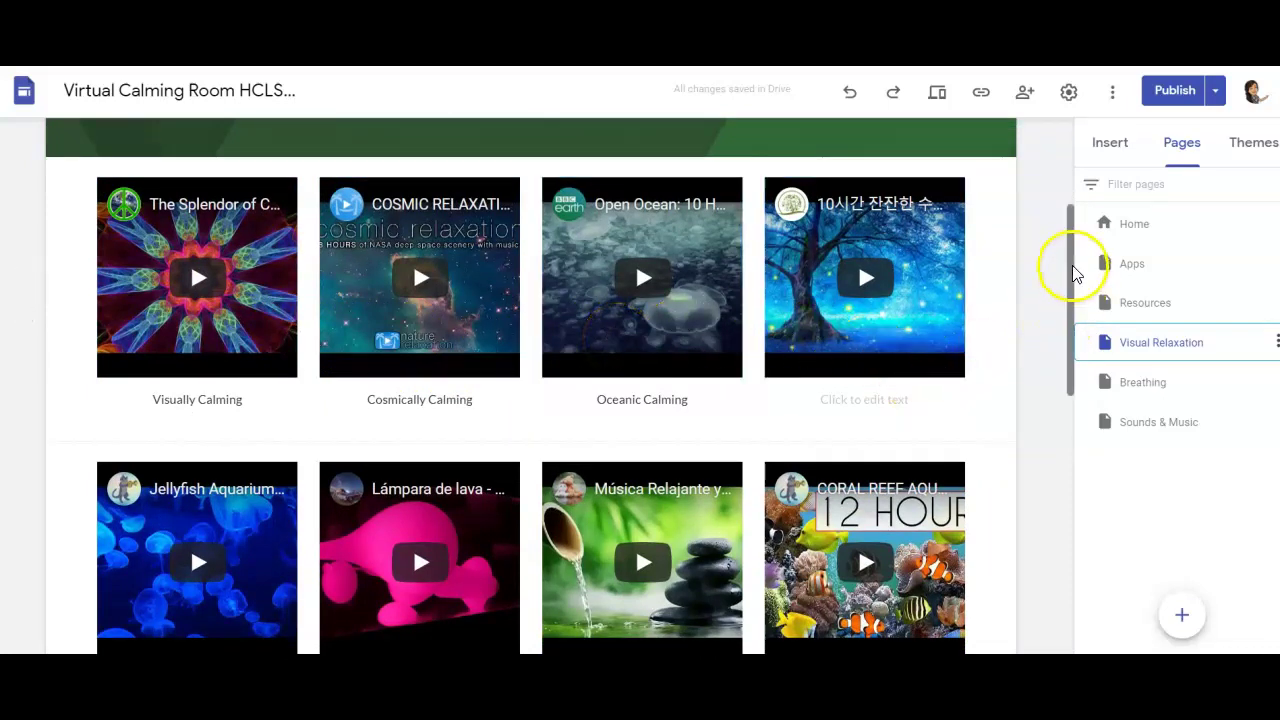
{"action": "left_click_drag", "start_coordinate": [1072, 268], "coordinate": [1034, 277]}
{"action": "left_click", "coordinate": [766, 380]}
{"action": "left_click", "coordinate": [645, 383]}
{"action": "left_click", "coordinate": [866, 378]}
{"action": "left_click", "coordinate": [705, 390]}
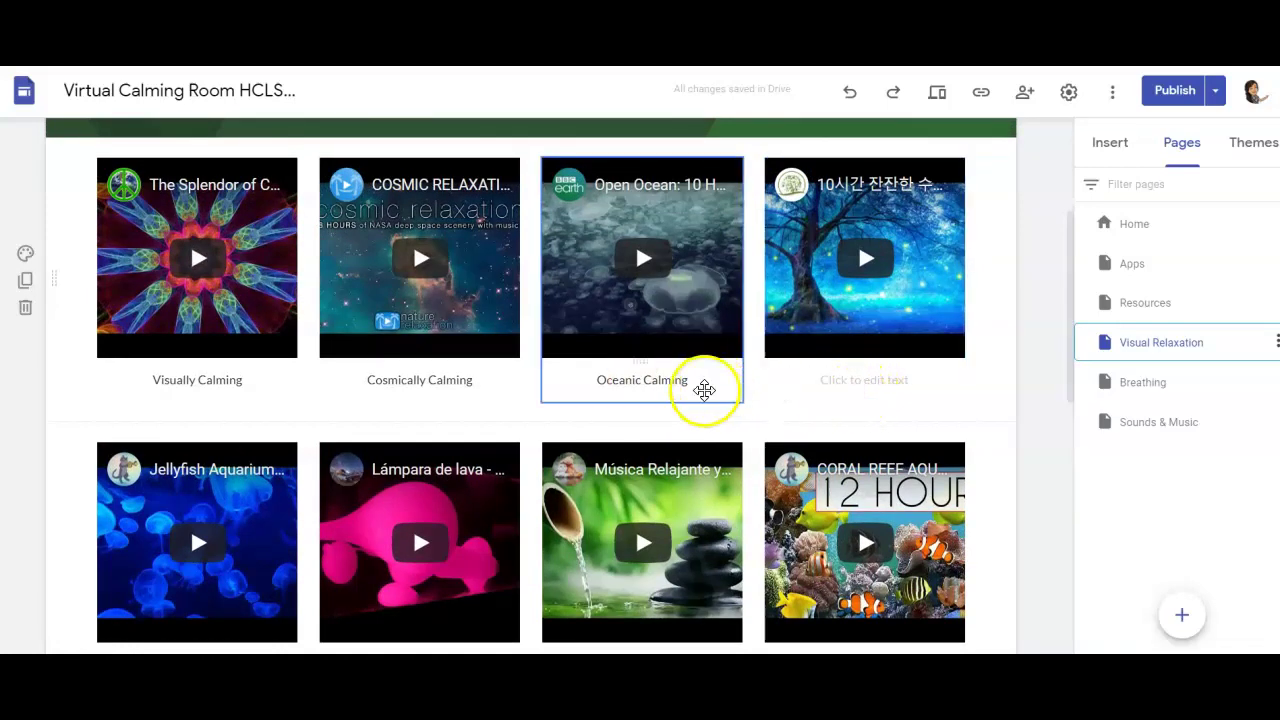
{"action": "left_click", "coordinate": [266, 390]}
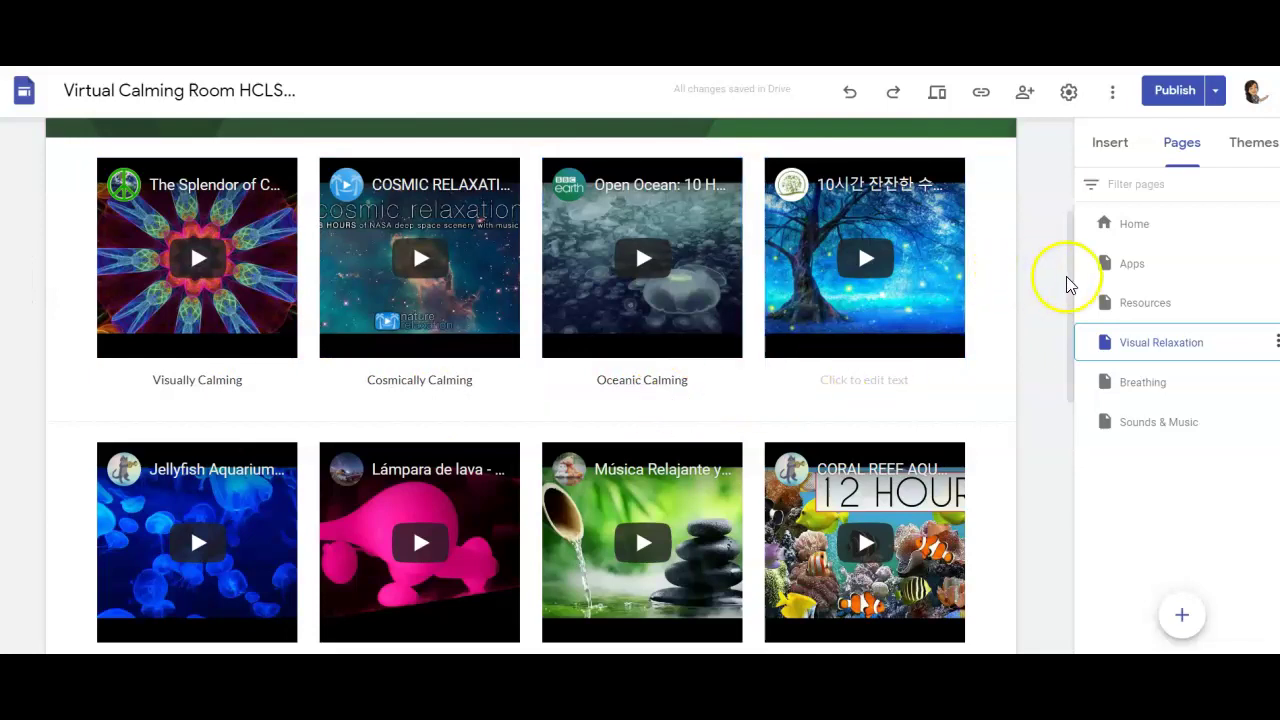
{"action": "left_click_drag", "start_coordinate": [1071, 286], "coordinate": [1052, 557]}
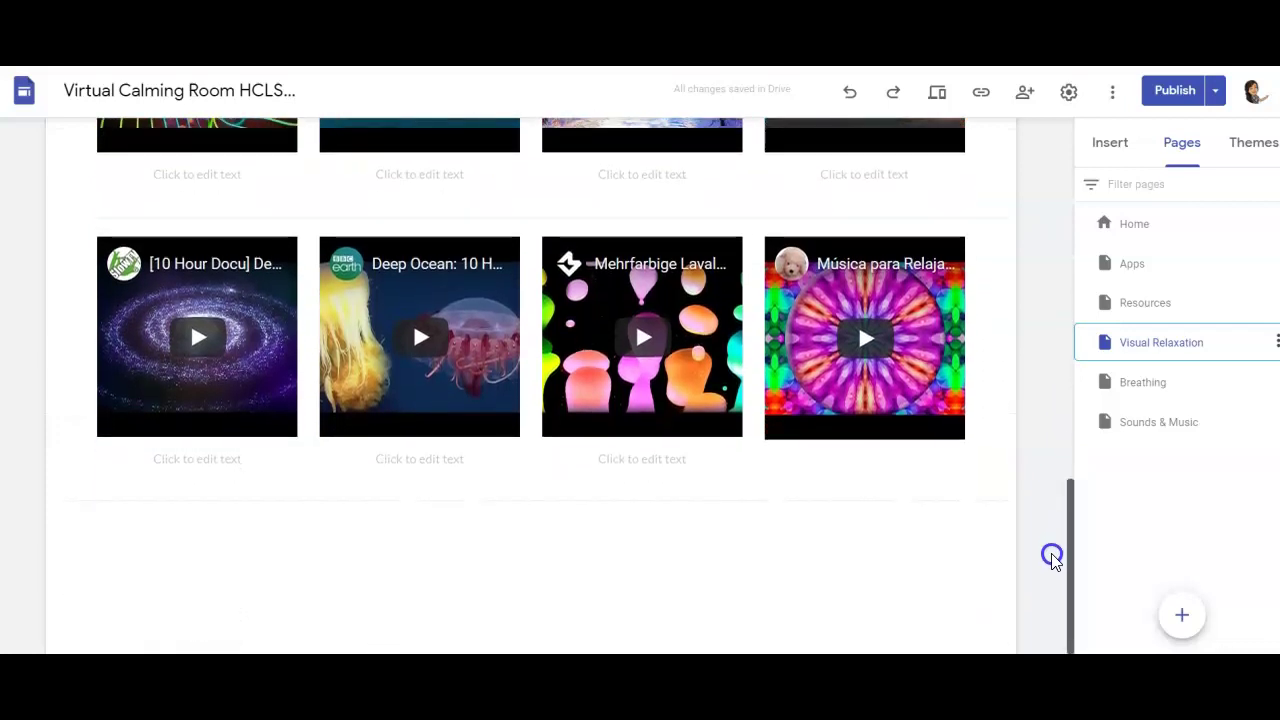
{"action": "left_click_drag", "start_coordinate": [1052, 557], "coordinate": [1051, 580]}
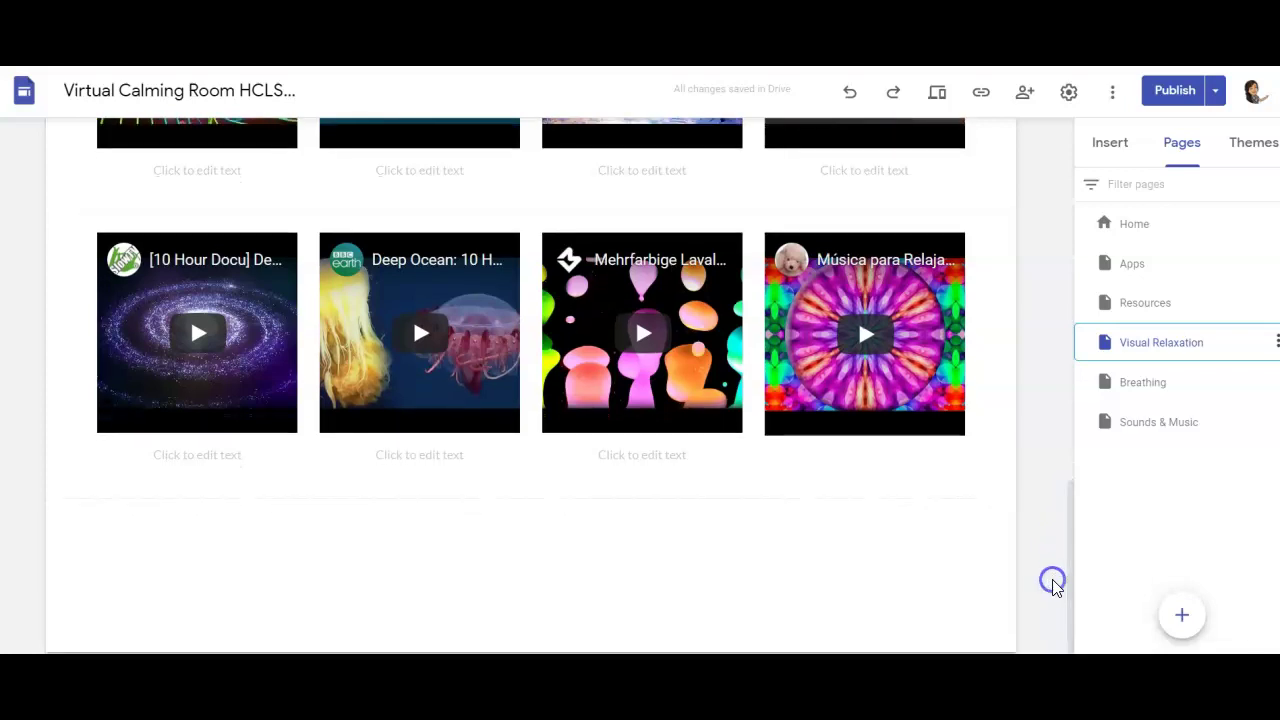
{"action": "left_click", "coordinate": [511, 431]}
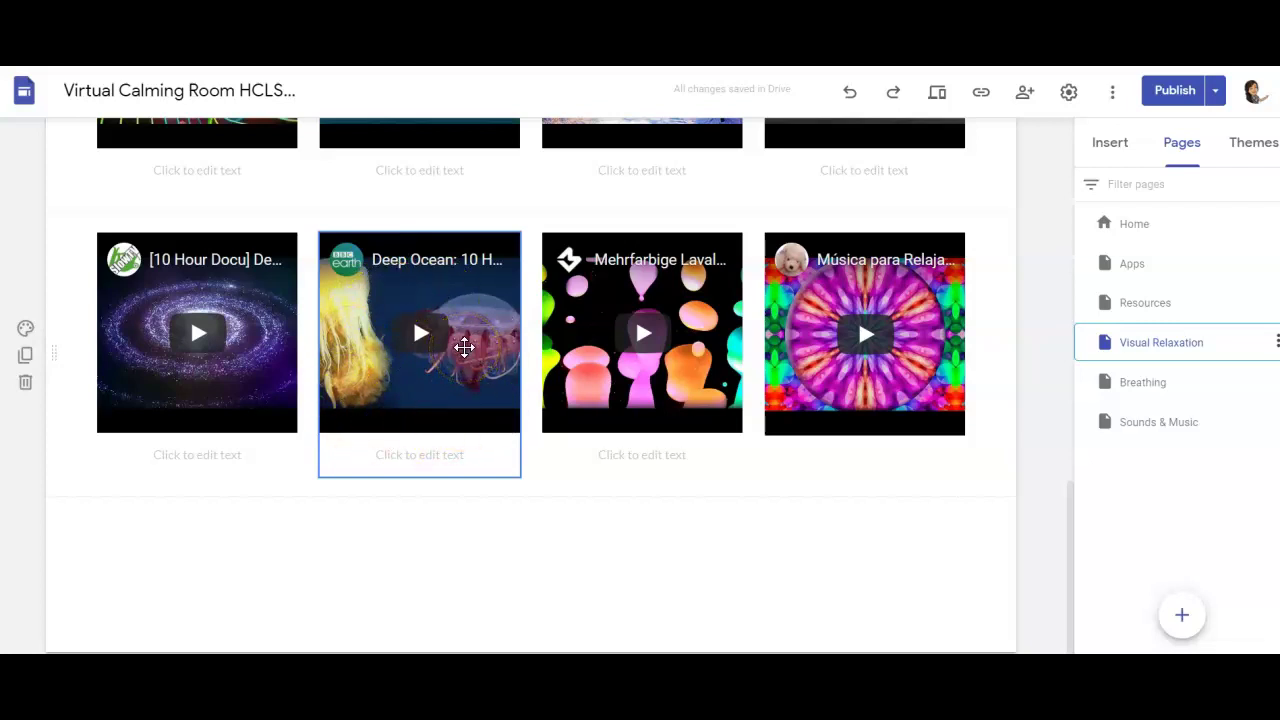
Step: Switch to YouTube and search for "calming jellyfish video"
{"action": "left_click", "coordinate": [737, 88]}
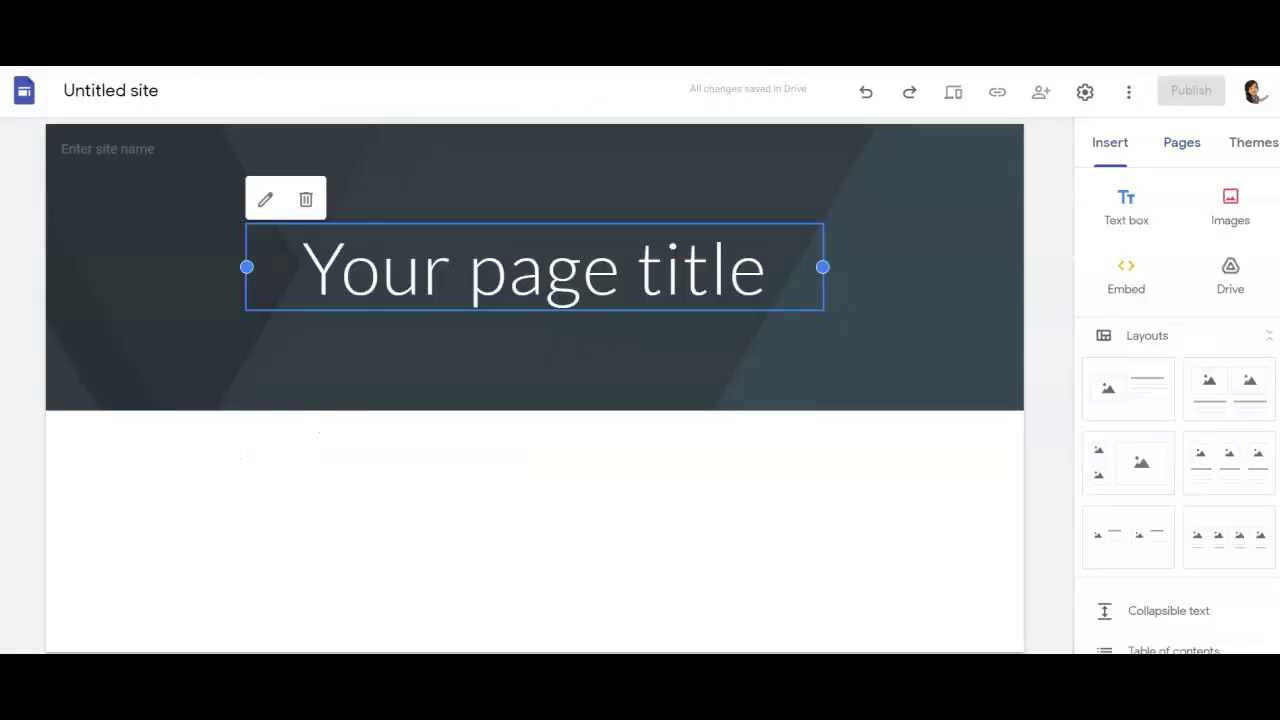
{"action": "type", "text": "you"}
{"action": "key", "text": "Return"}
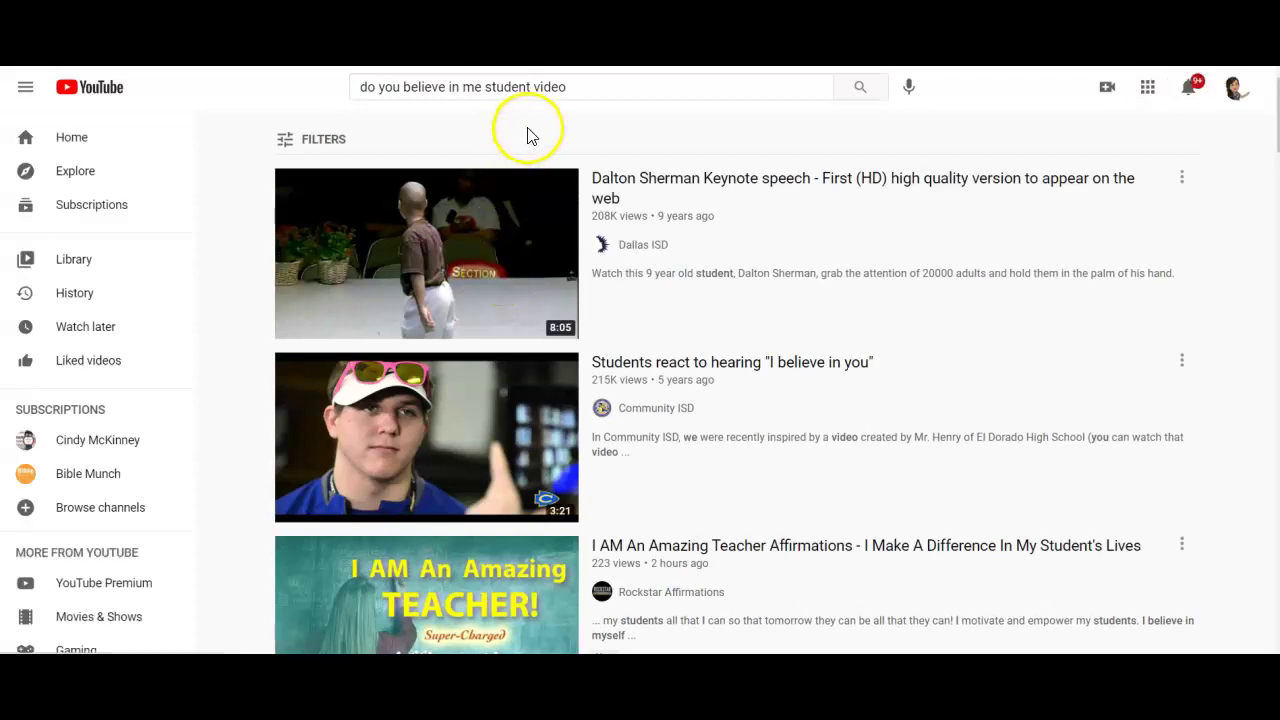
{"action": "left_click_drag", "start_coordinate": [572, 87], "coordinate": [313, 97]}
{"action": "type", "text": "cal"}
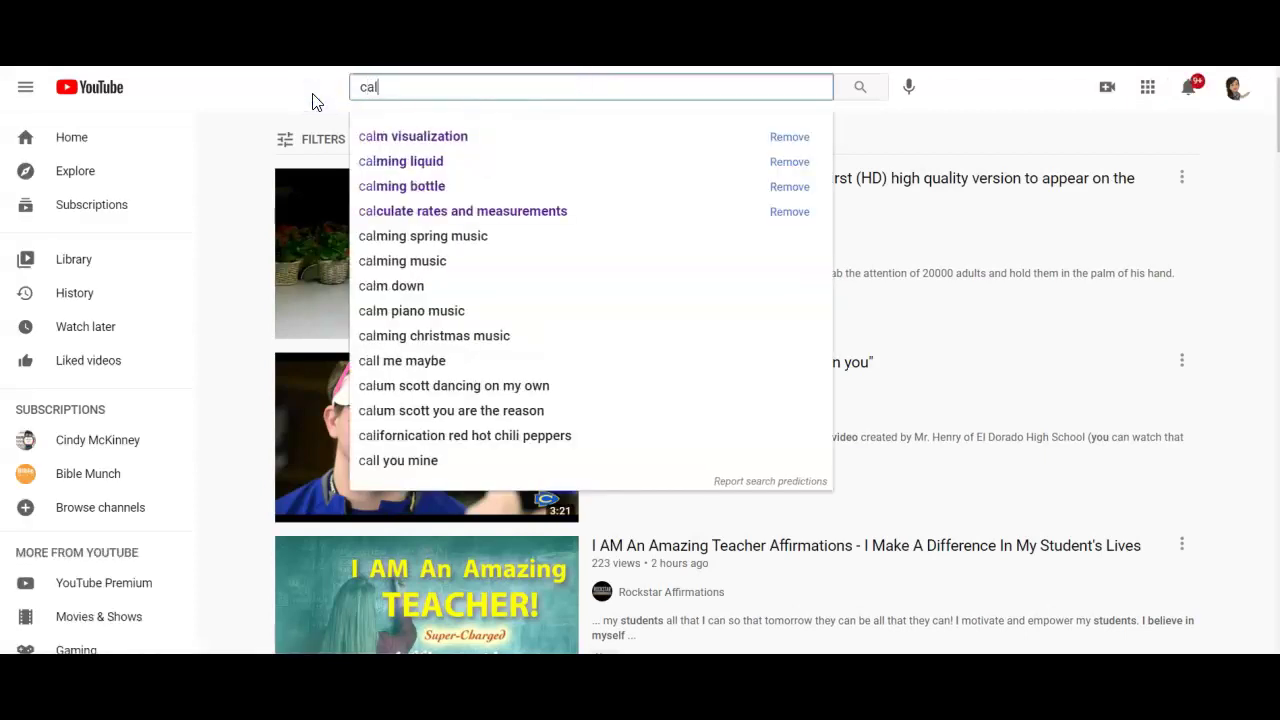
{"action": "type", "text": "ming jelly"}
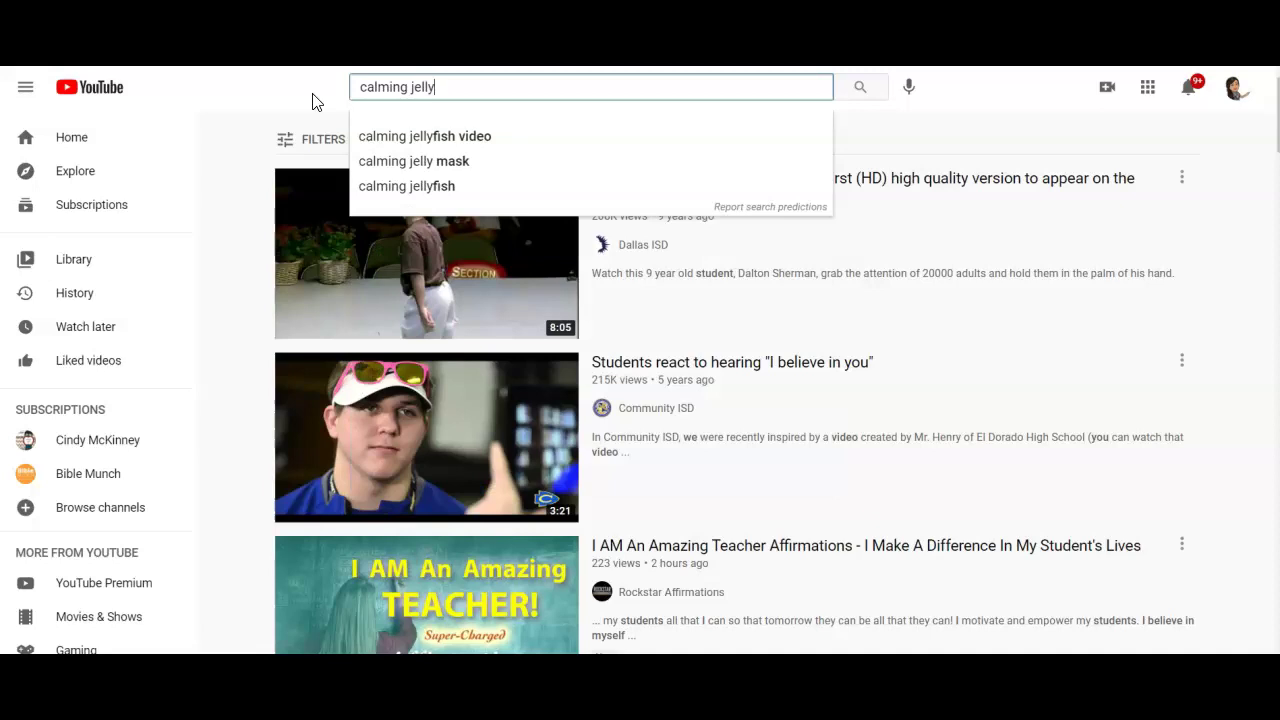
{"action": "type", "text": "fish video"}
{"action": "key", "text": "Return"}
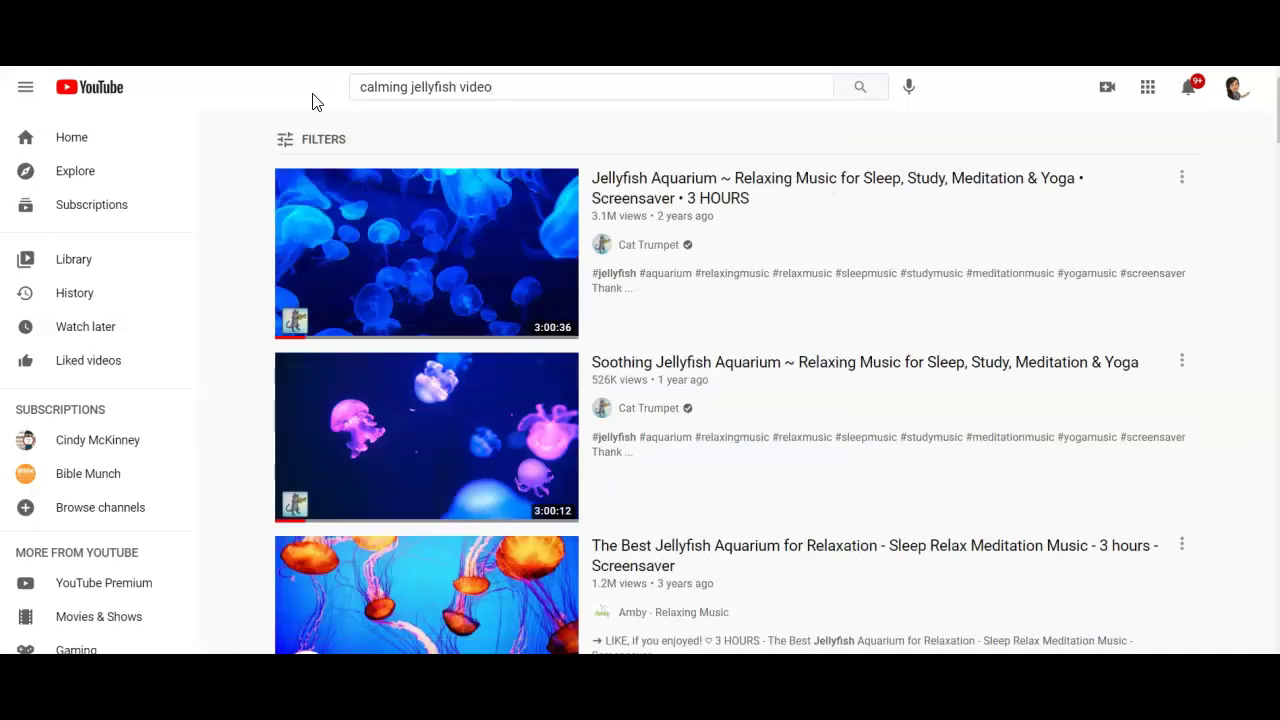
Step: Open the video "The Best Jellyfish Aquarium for Relaxation - Sleep Relax Meditation Music - 3 hours - Screensaver" and pause playback
{"action": "mouse_move", "coordinate": [920, 429]}
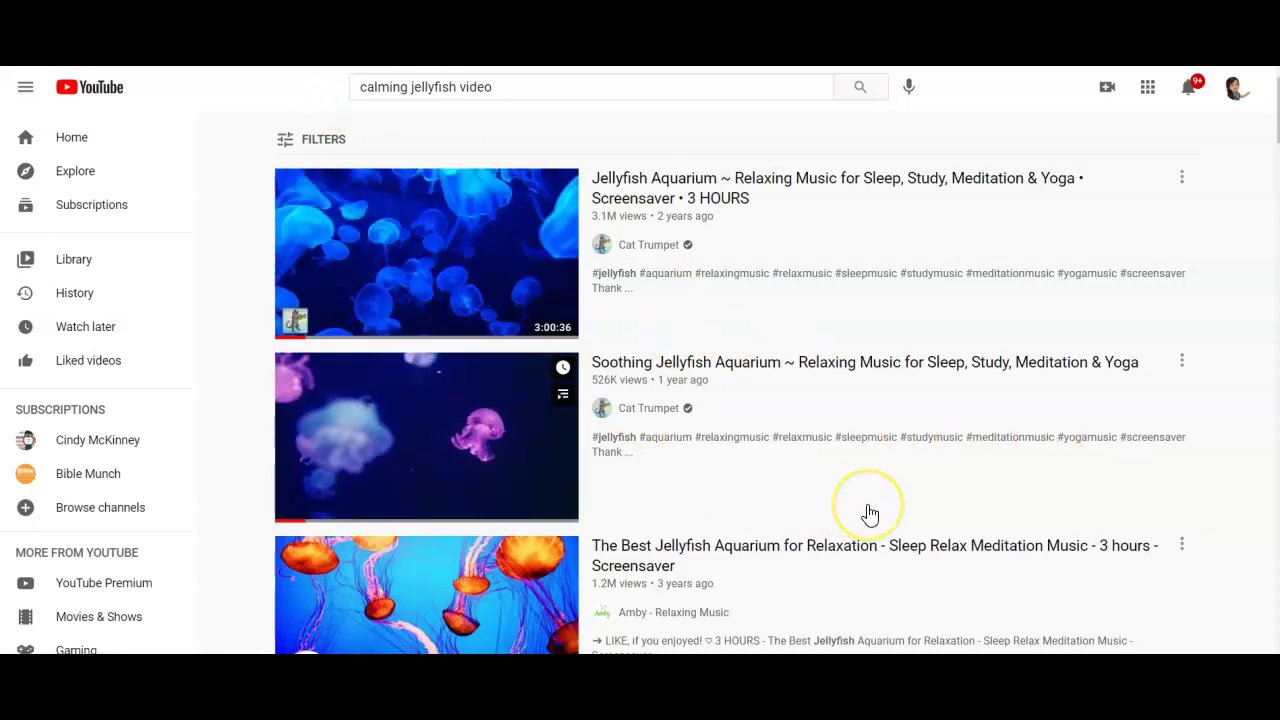
{"action": "left_click", "coordinate": [833, 552]}
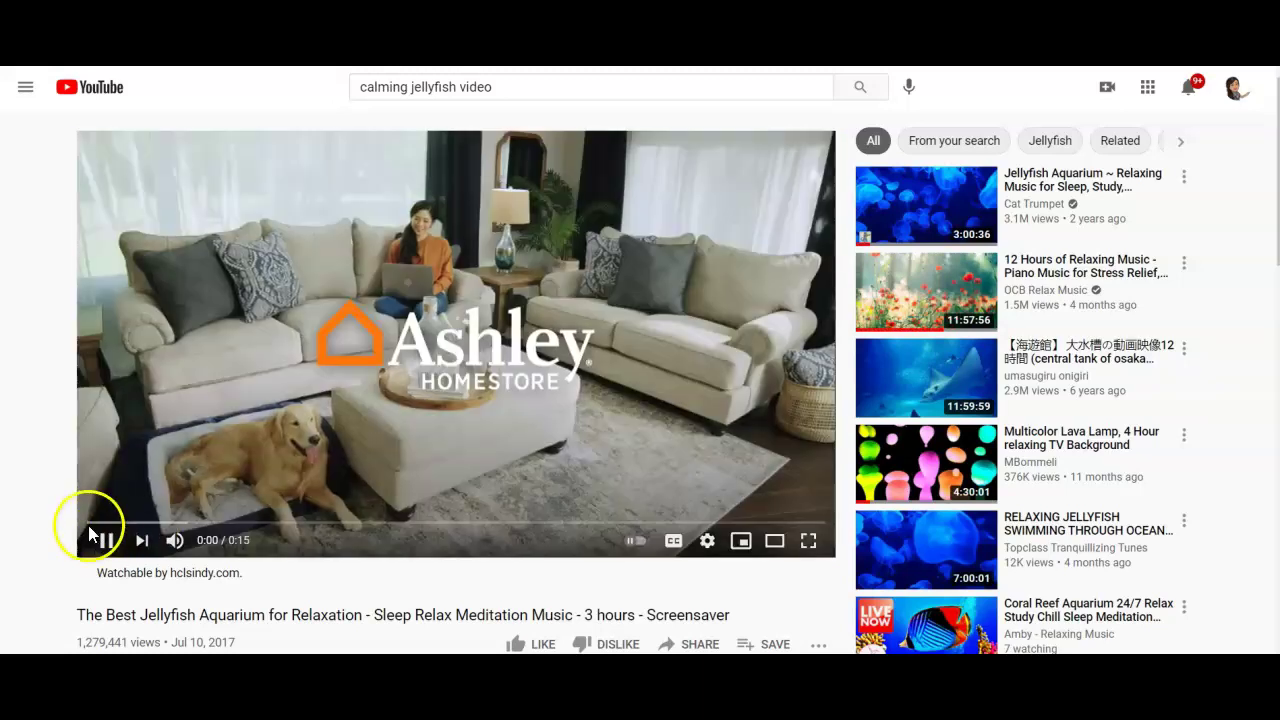
{"action": "left_click", "coordinate": [103, 538]}
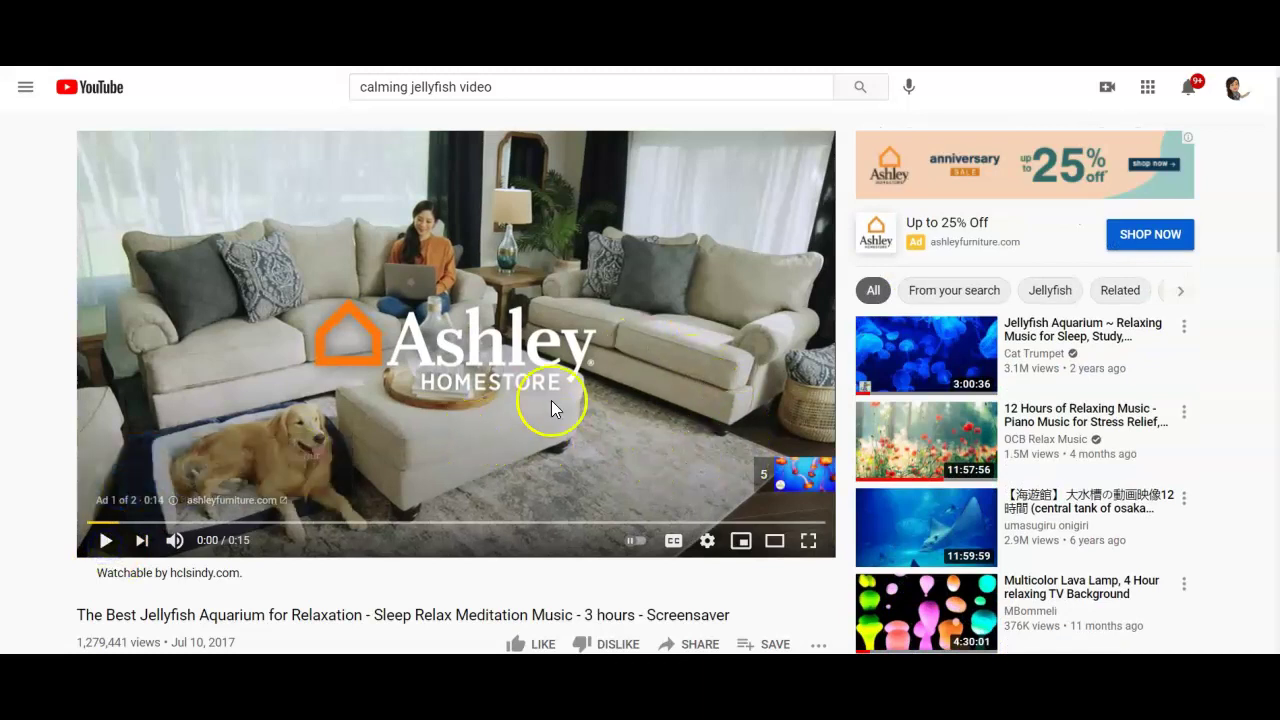
Step: Open the embed code of the jellyfish video's share options and turn off the player controls
{"action": "left_click", "coordinate": [690, 644]}
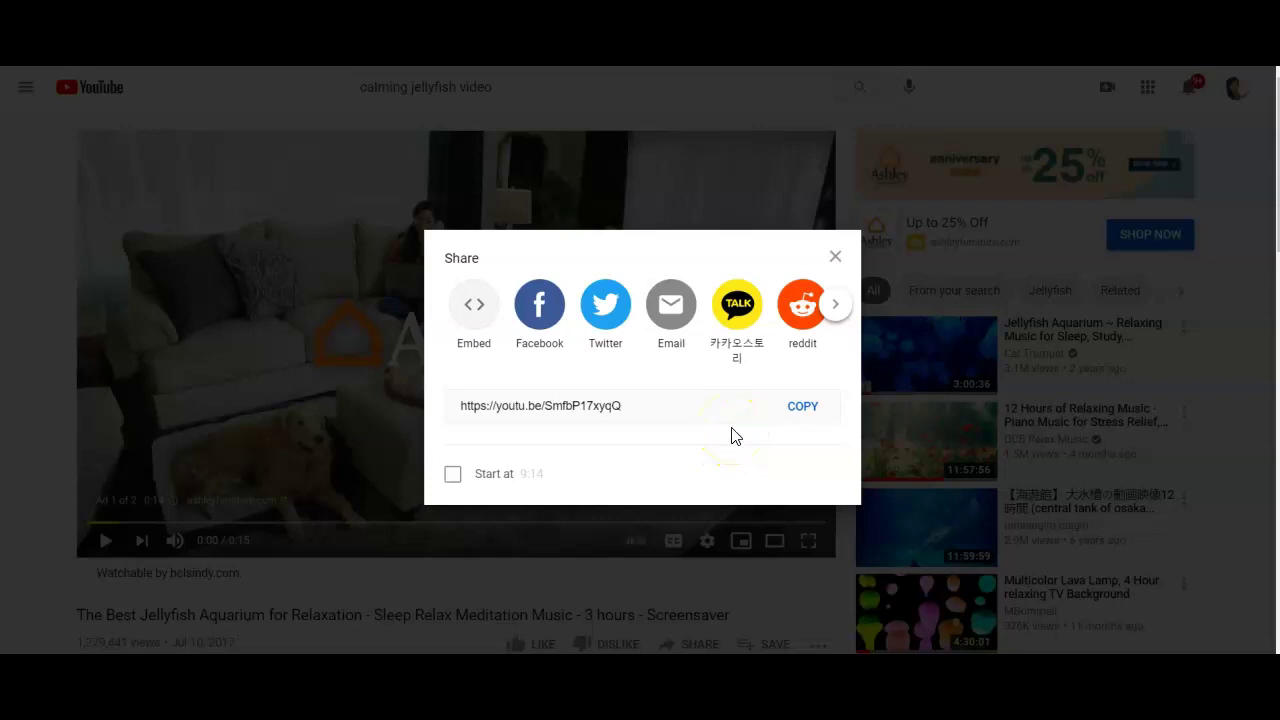
{"action": "left_click", "coordinate": [472, 313]}
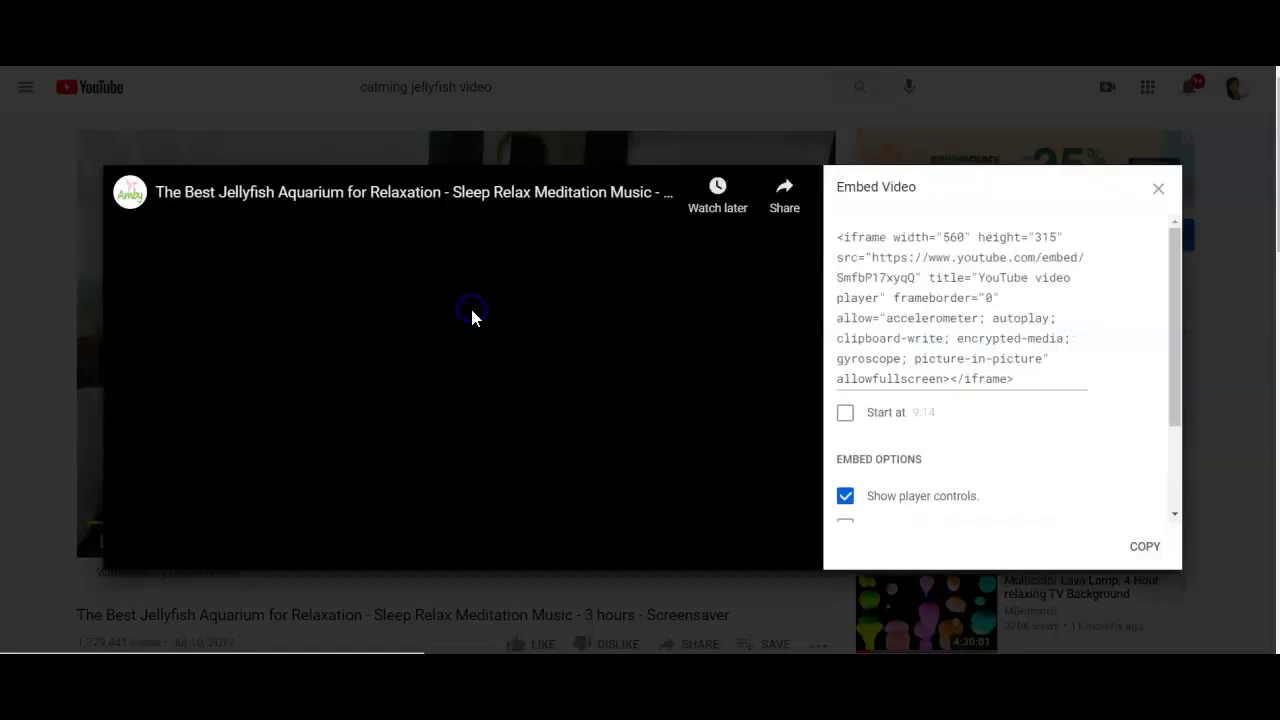
{"action": "left_click", "coordinate": [845, 498]}
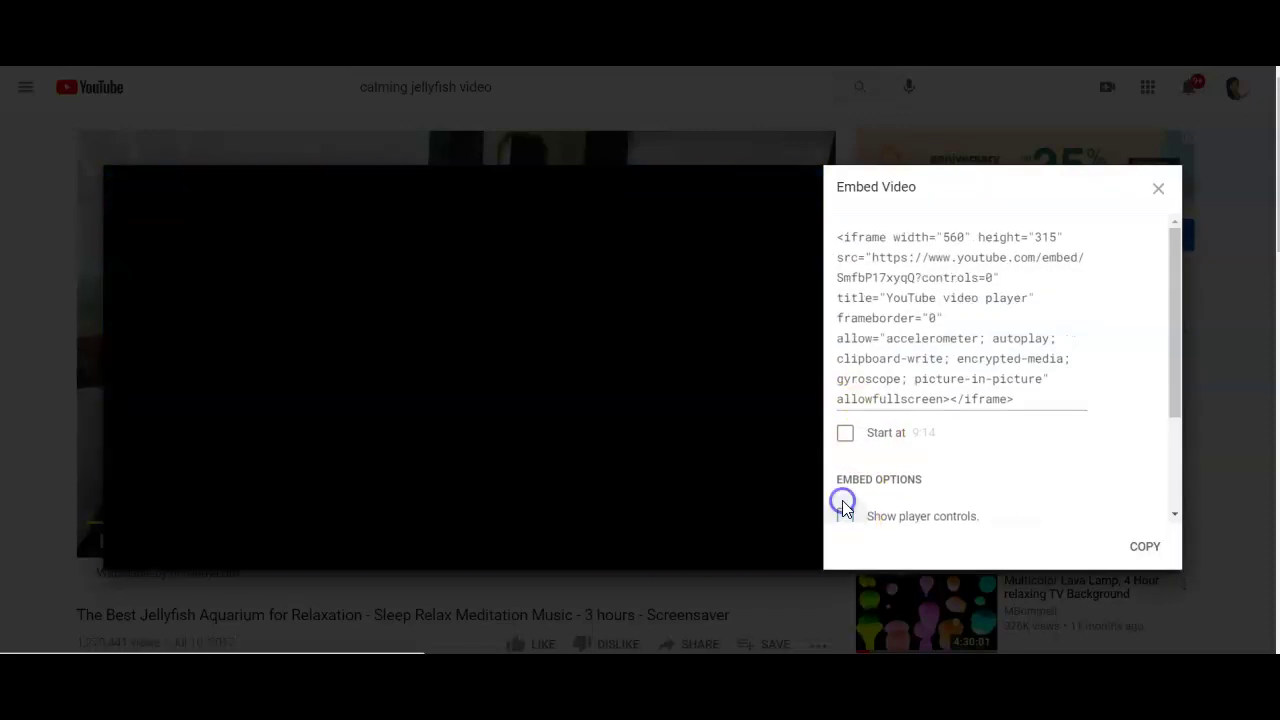
{"action": "double_click", "coordinate": [938, 258]}
{"action": "left_click", "coordinate": [945, 258]}
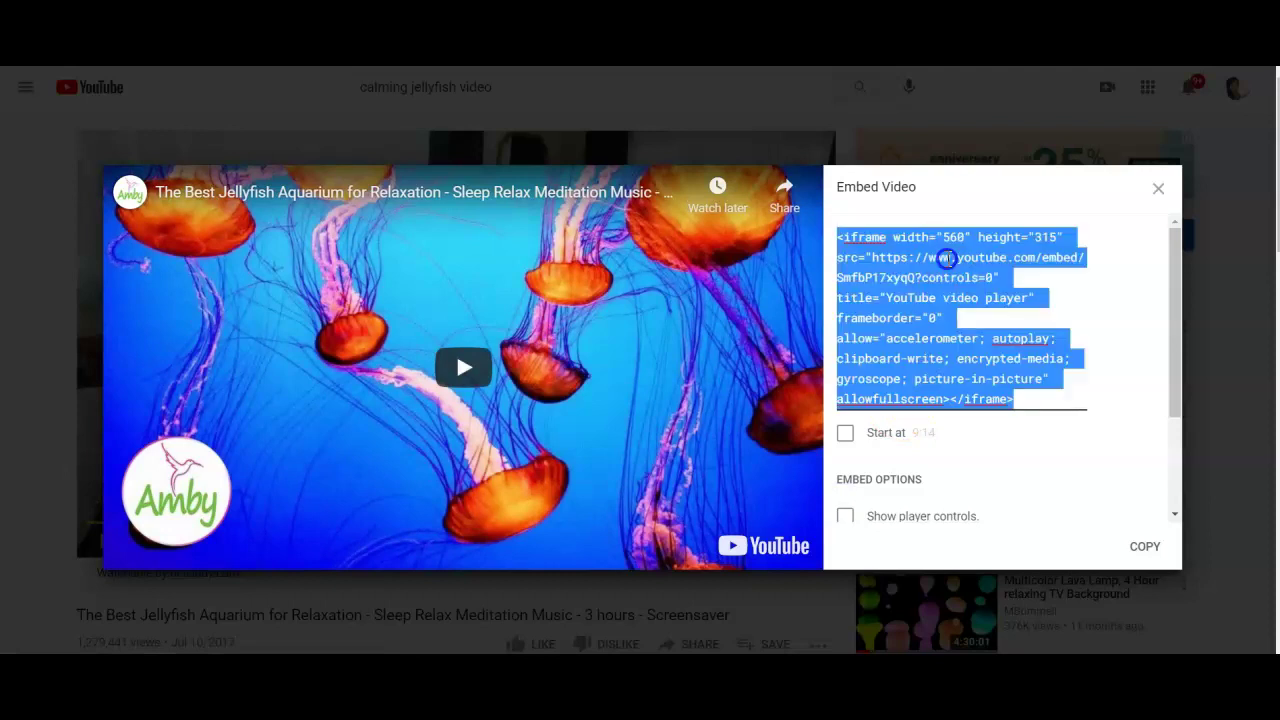
{"action": "left_click", "coordinate": [873, 260]}
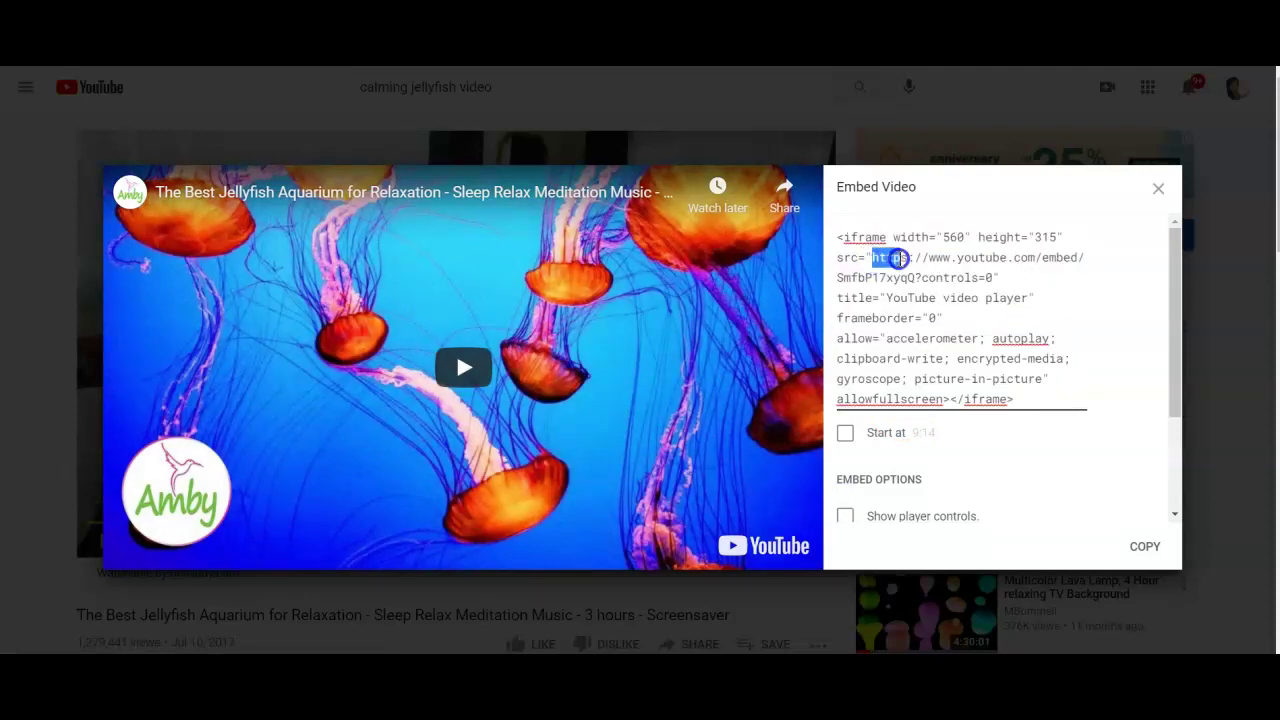
{"action": "left_click", "coordinate": [930, 257]}
{"action": "left_click", "coordinate": [930, 256]}
{"action": "left_click_drag", "start_coordinate": [930, 257], "coordinate": [950, 267]}
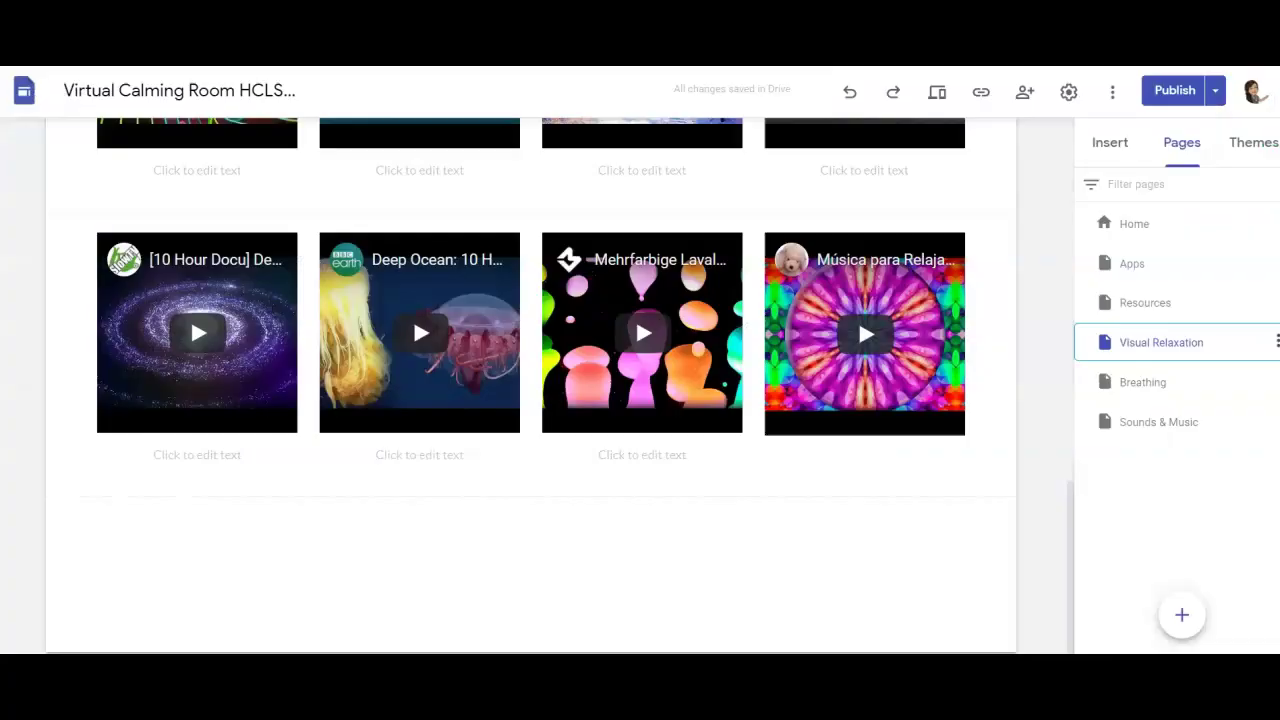
Step: Switch back to Google Sites and add a three-column layout with captions below the last row of videos on the Visual Relaxation page
{"action": "left_click", "coordinate": [421, 150]}
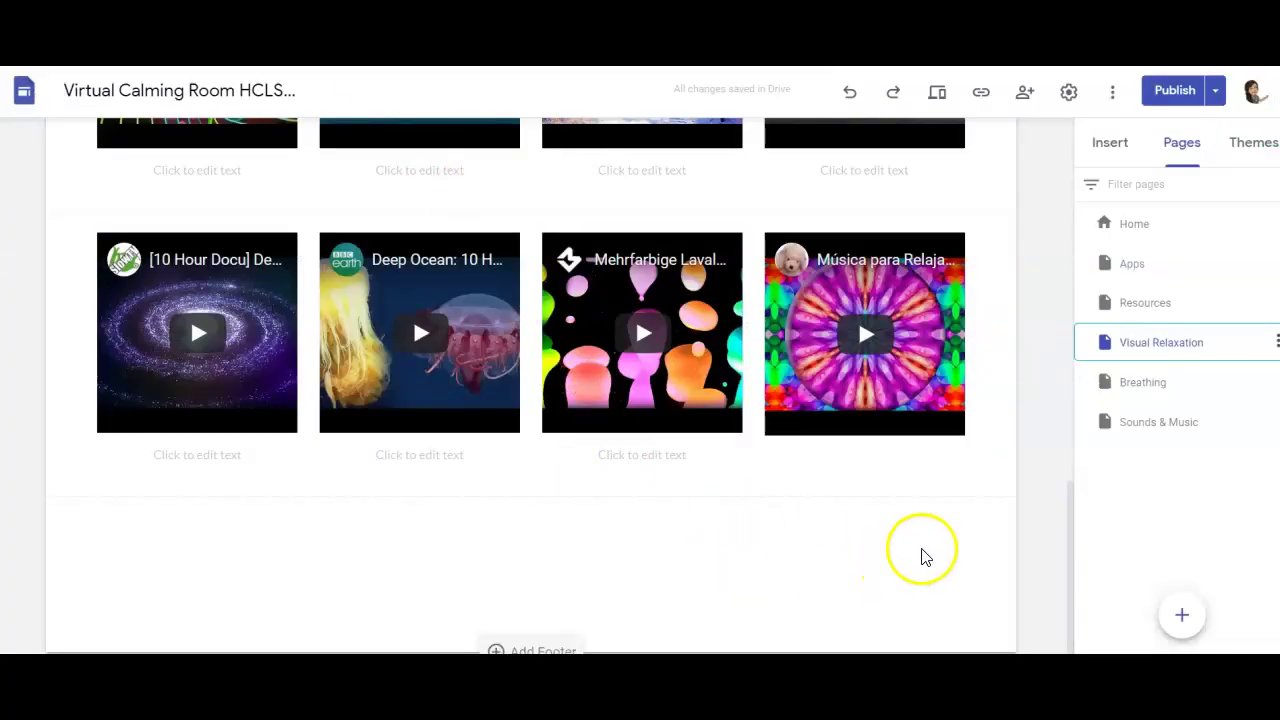
{"action": "left_click", "coordinate": [1110, 142]}
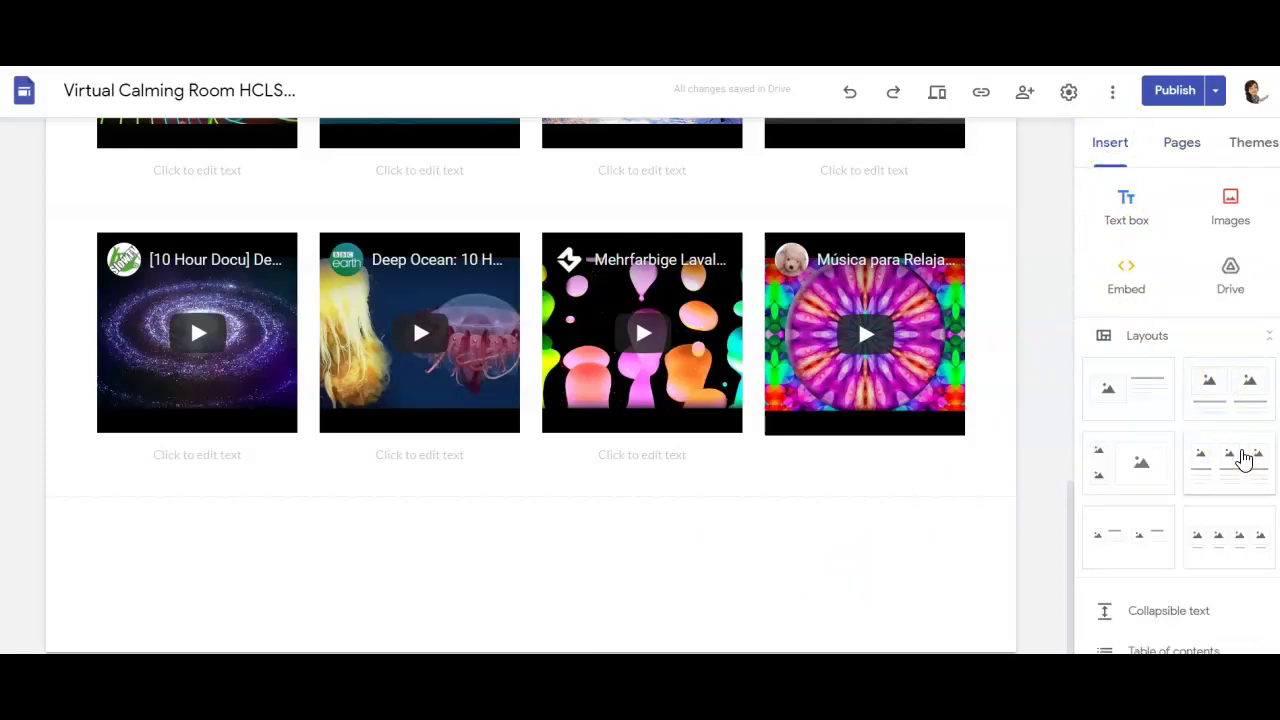
{"action": "left_click", "coordinate": [1243, 459]}
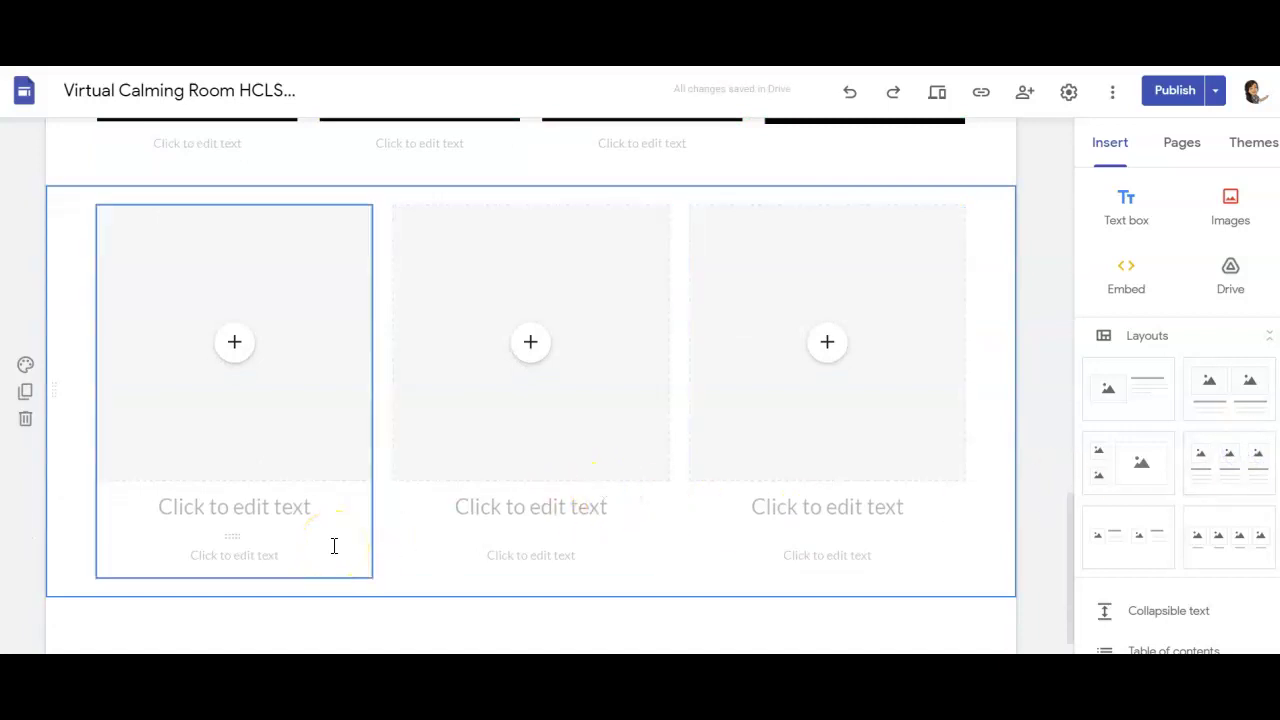
{"action": "left_click", "coordinate": [238, 350]}
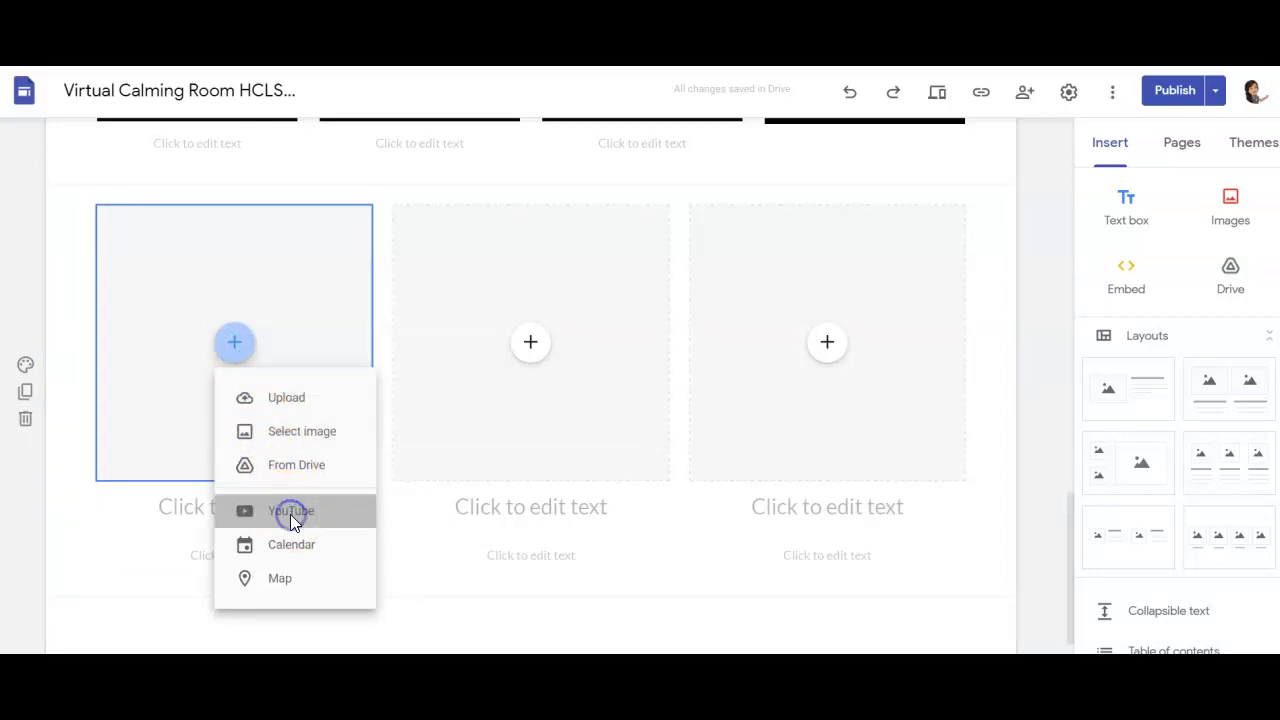
{"action": "left_click", "coordinate": [290, 512]}
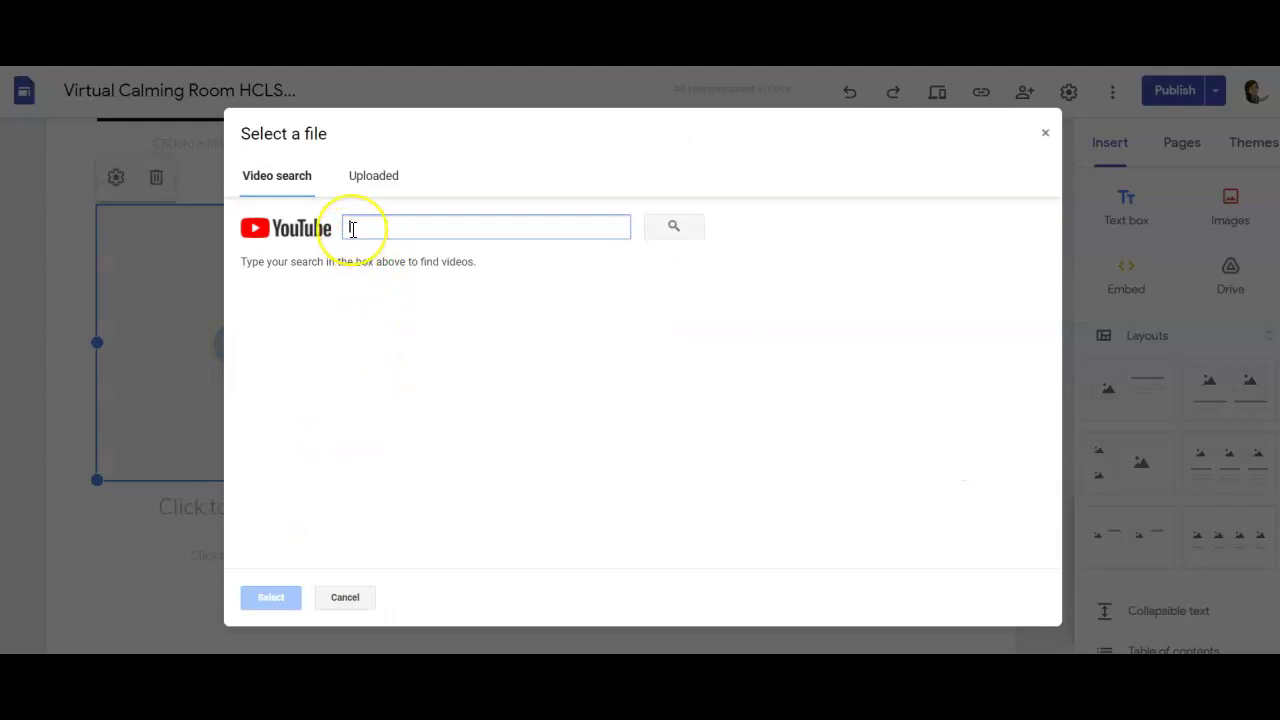
{"action": "type", "text": "www.youtube.com/embed/SmfbP17xyqQ?controls=0"}
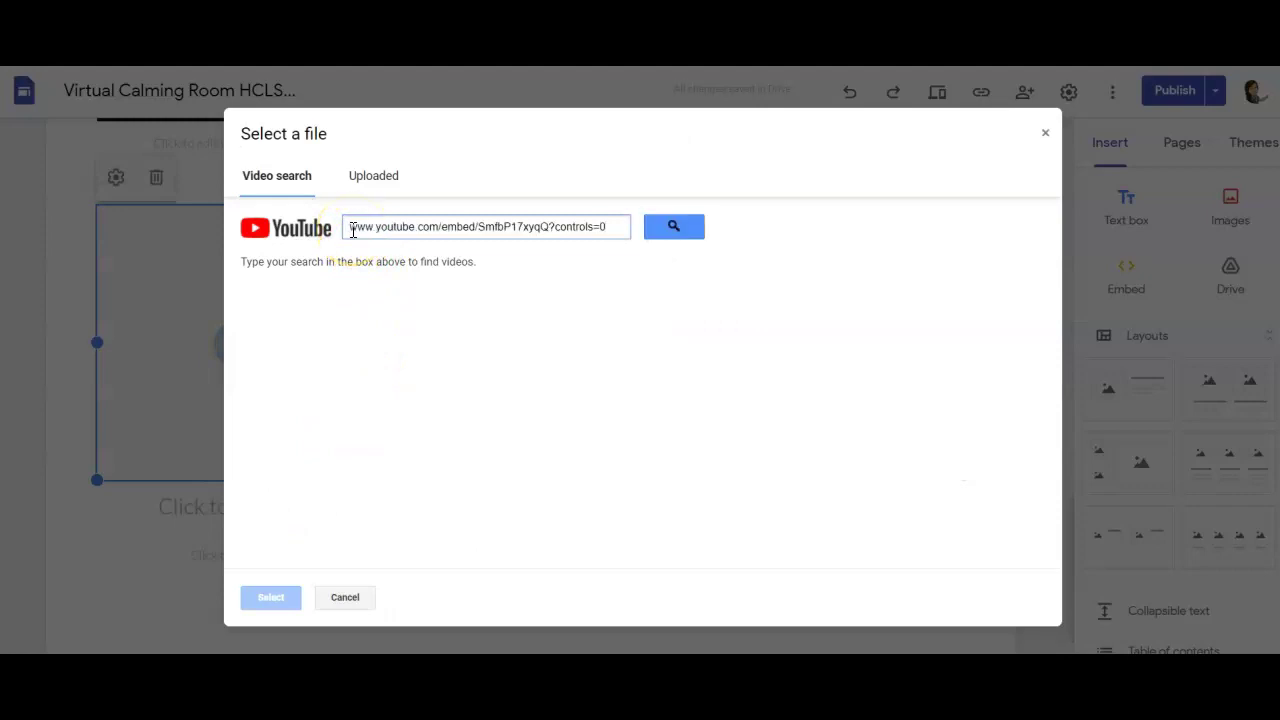
{"action": "left_click", "coordinate": [660, 238]}
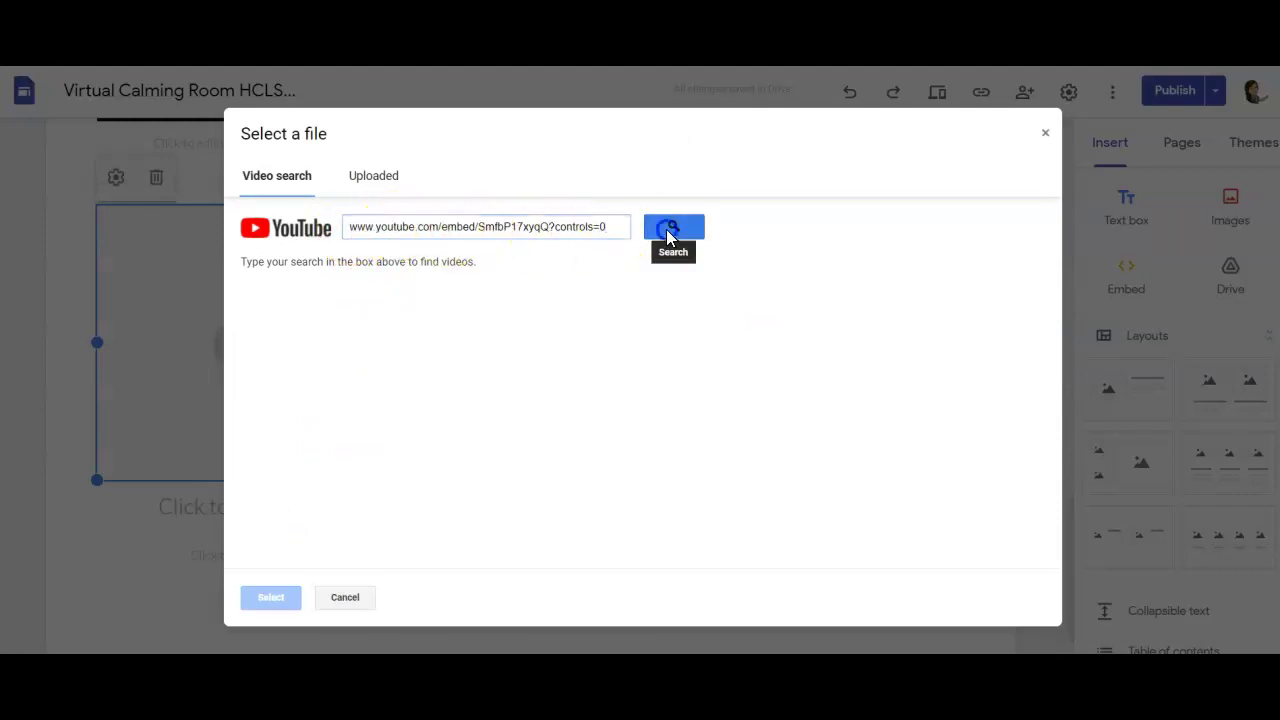
{"action": "left_click", "coordinate": [519, 310]}
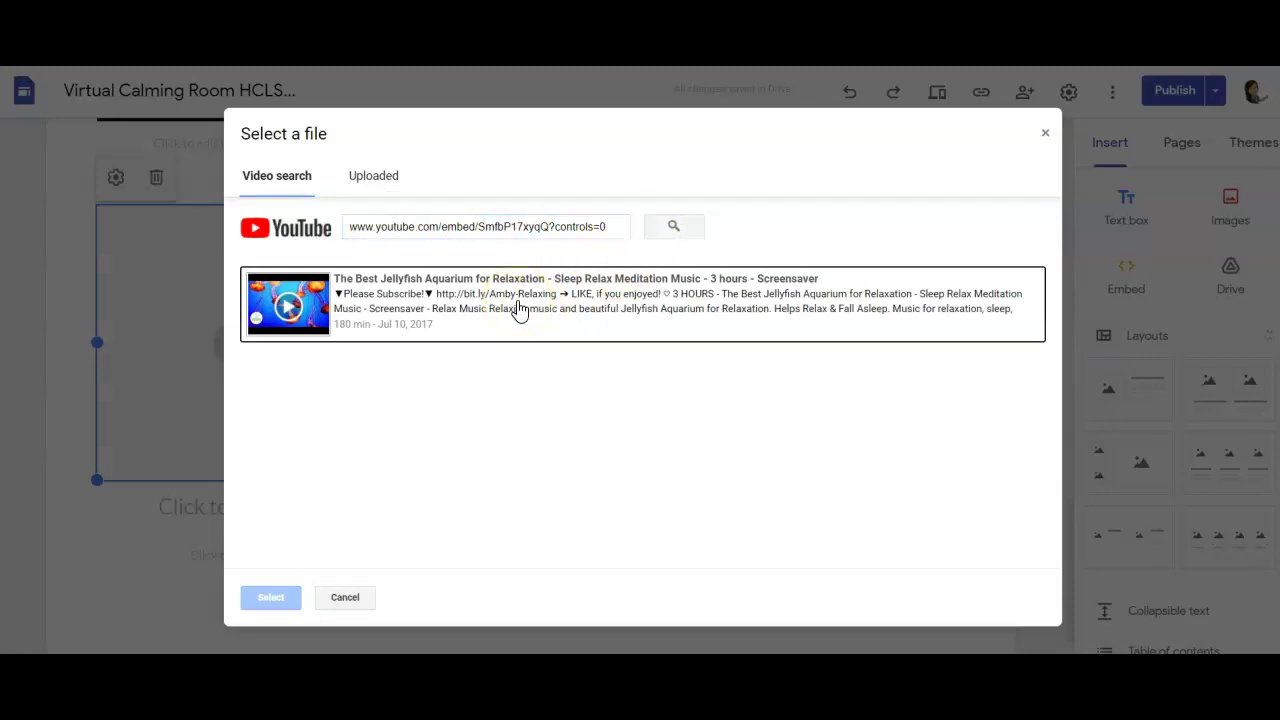
{"action": "left_click", "coordinate": [519, 310]}
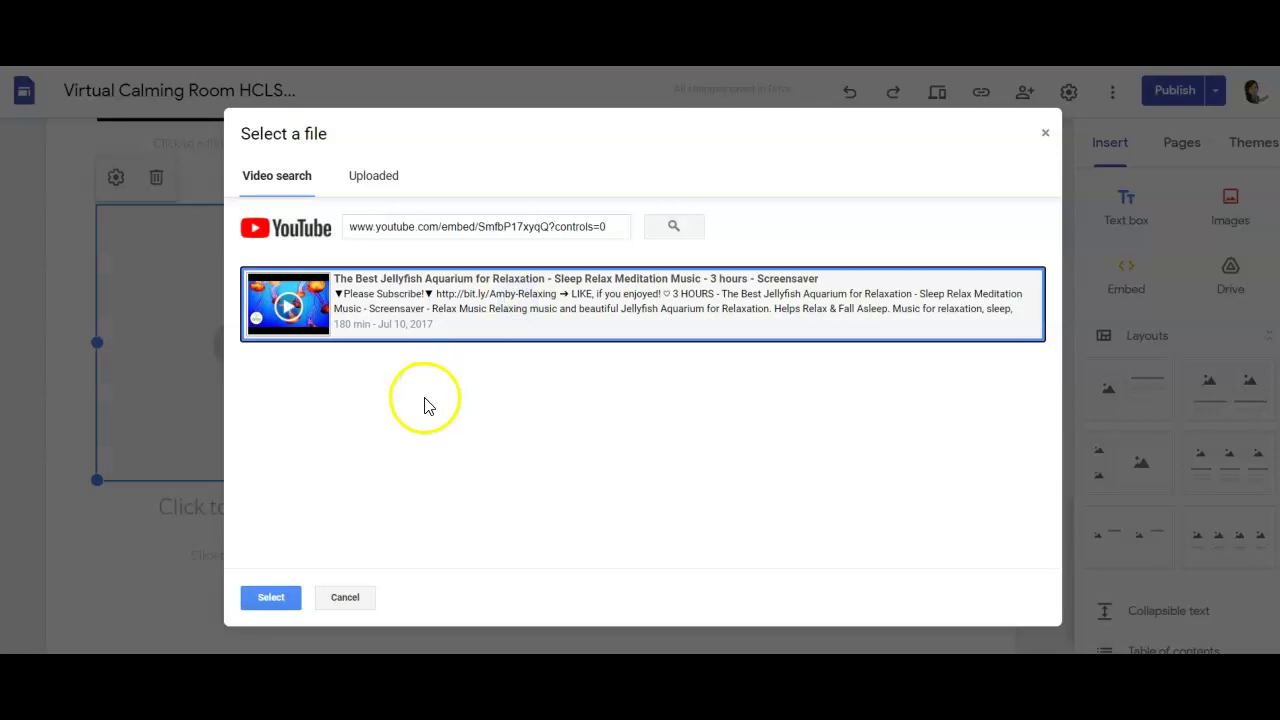
{"action": "left_click", "coordinate": [270, 598]}
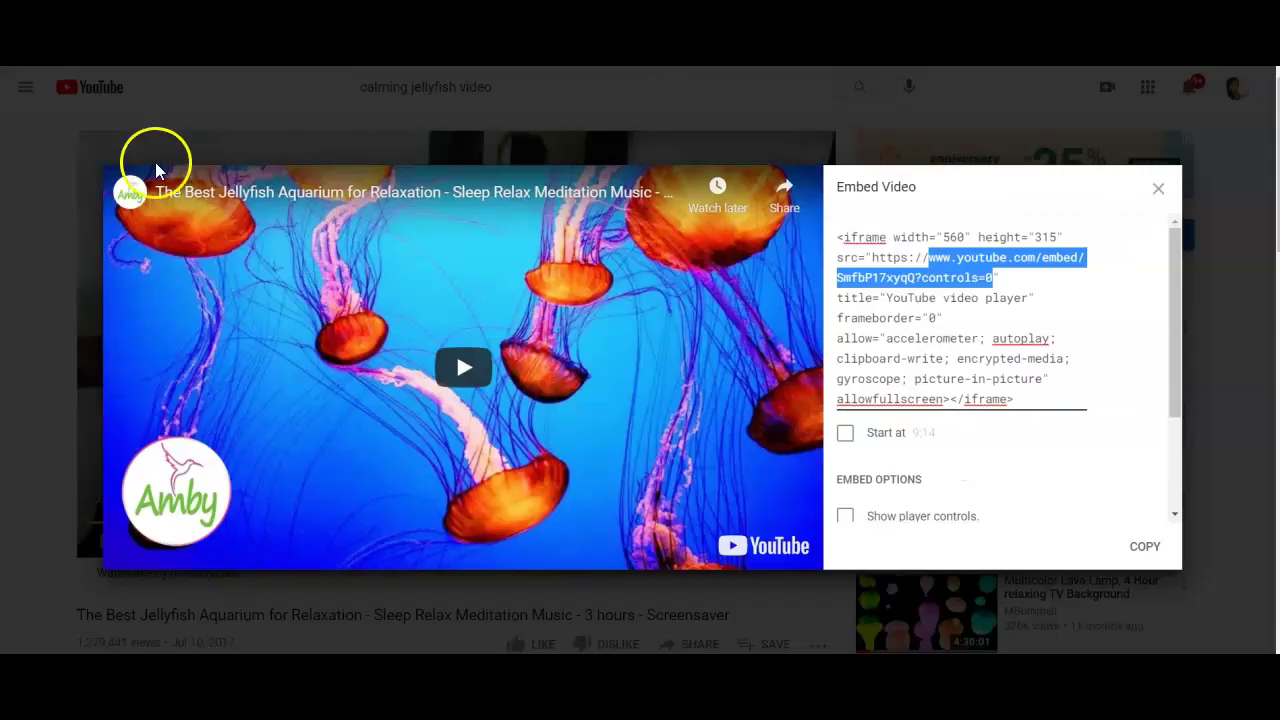
Step: Switch to YouTube, open "Soothing Jellyfish Aquarium ~ Relaxing Music for Sleep, Study, Meditation & Yoga", pause it and dismiss its ad
{"action": "left_click", "coordinate": [1158, 188]}
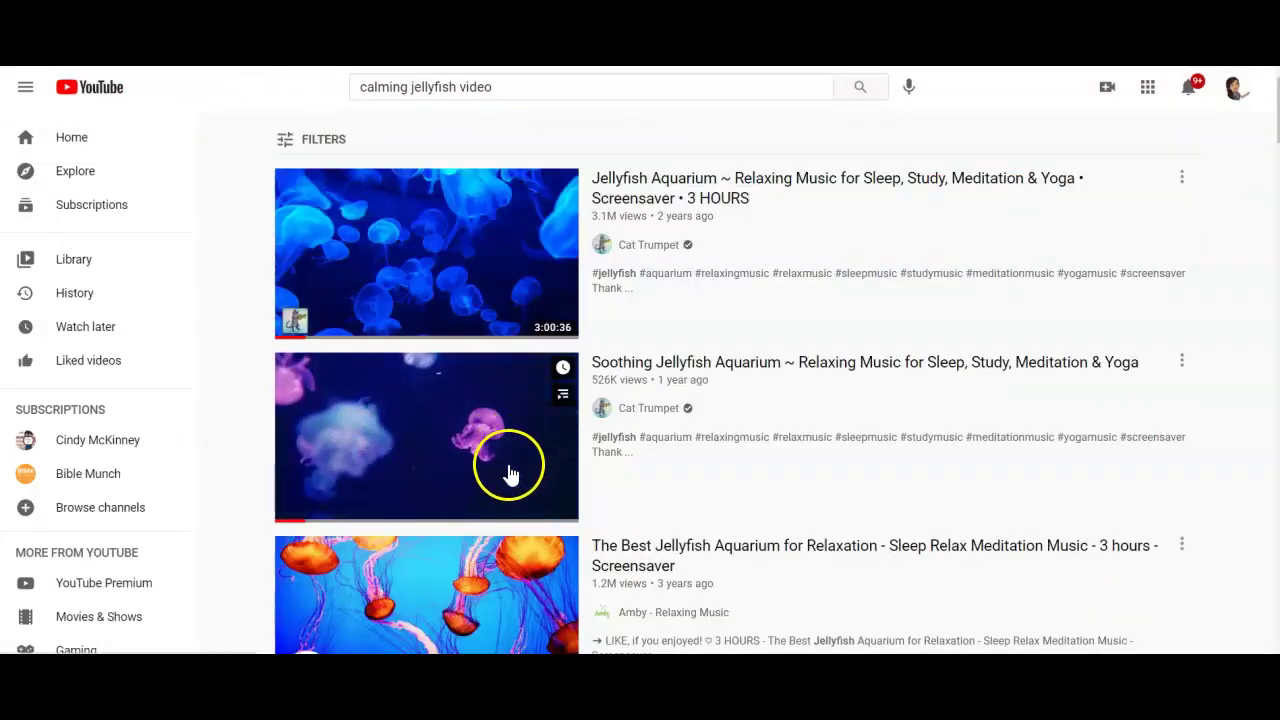
{"action": "left_click", "coordinate": [477, 472]}
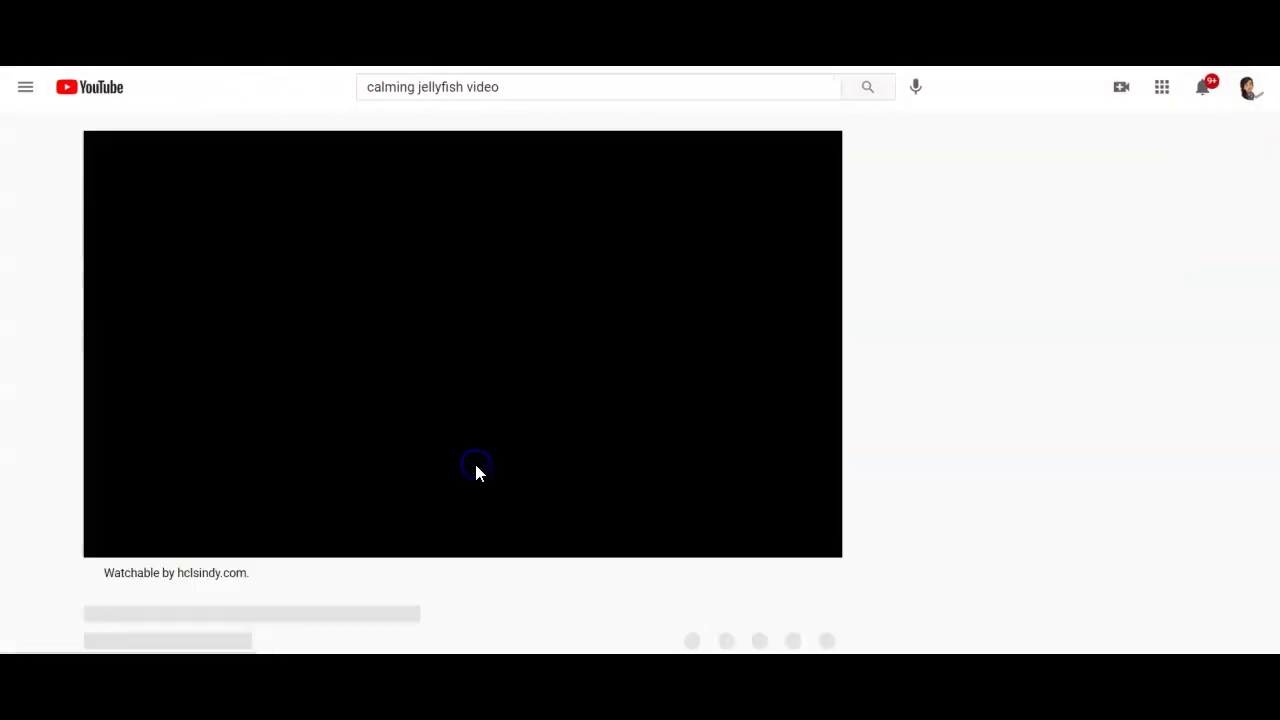
{"action": "left_click", "coordinate": [108, 541]}
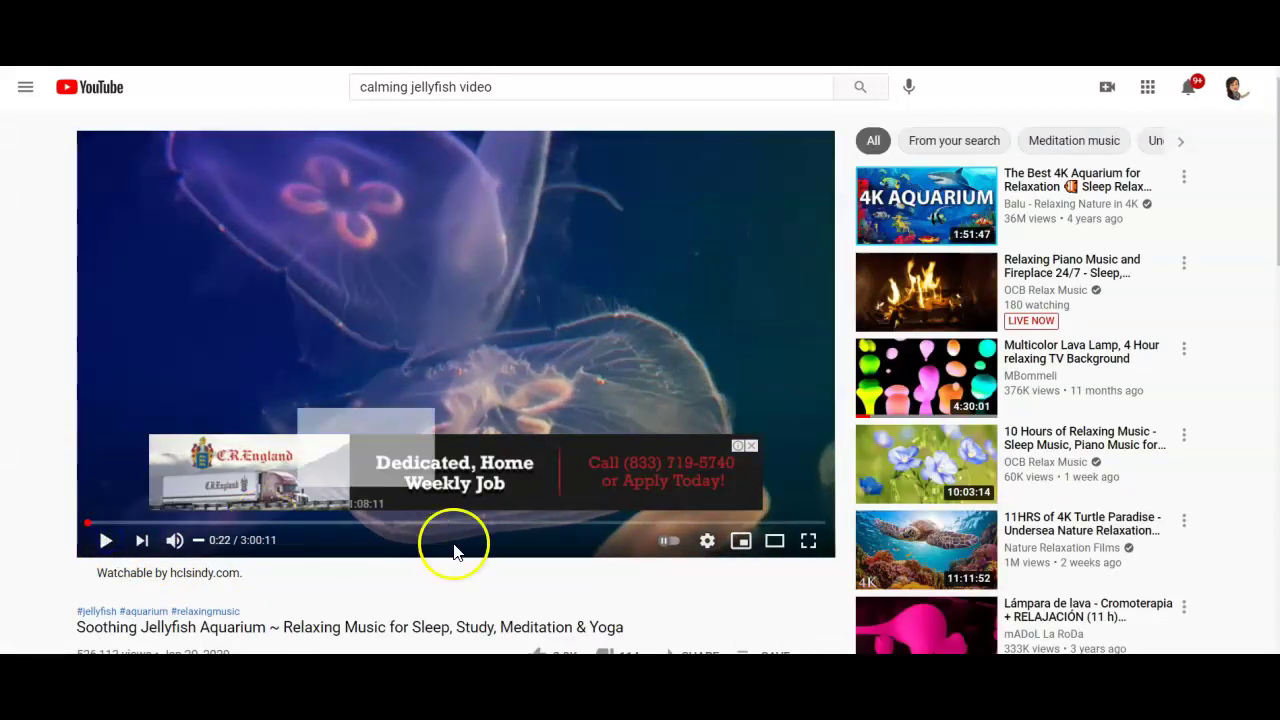
{"action": "left_click", "coordinate": [751, 446]}
{"action": "scroll", "coordinate": [1030, 540], "scroll_direction": "down", "scroll_amount": 1}
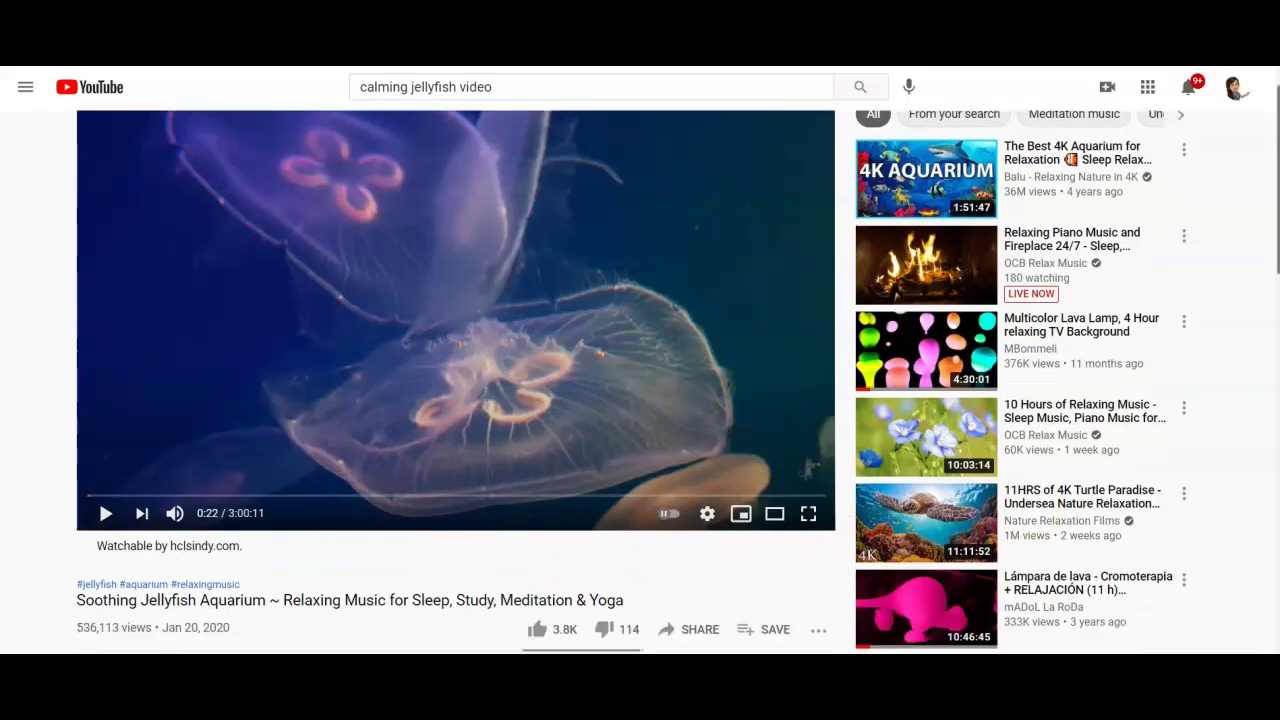
{"action": "left_click", "coordinate": [700, 552]}
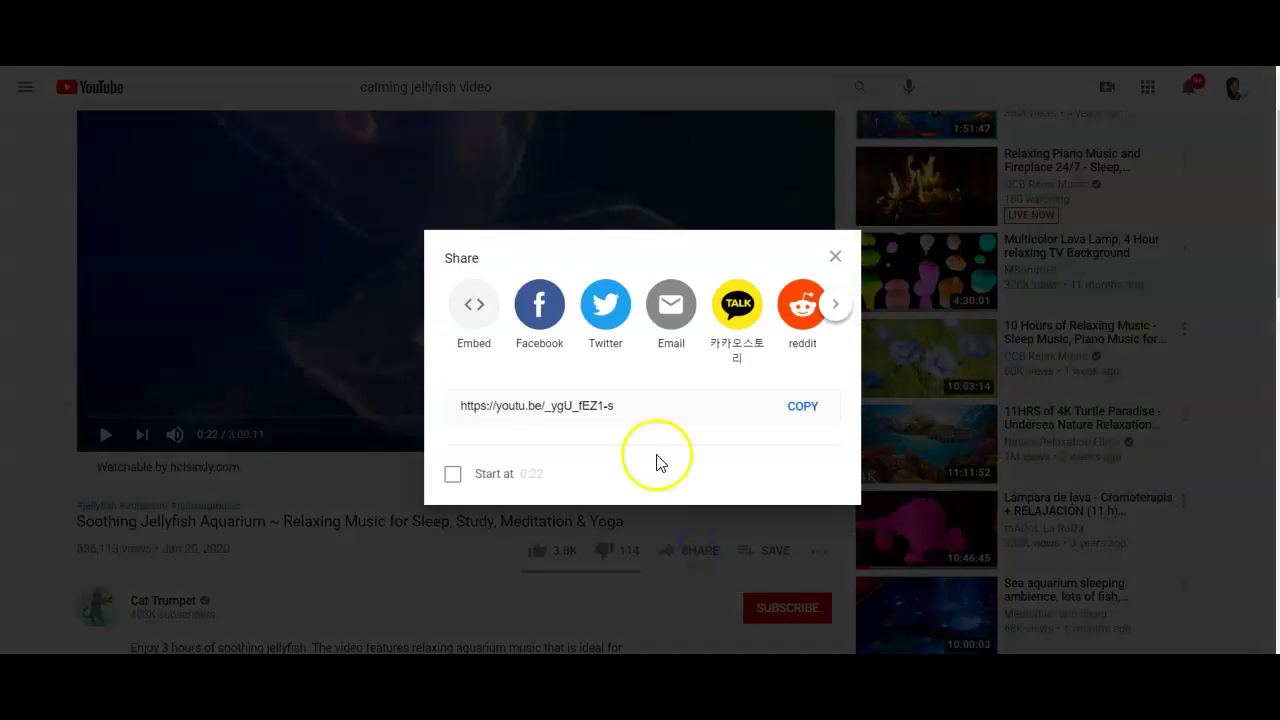
{"action": "left_click", "coordinate": [467, 350]}
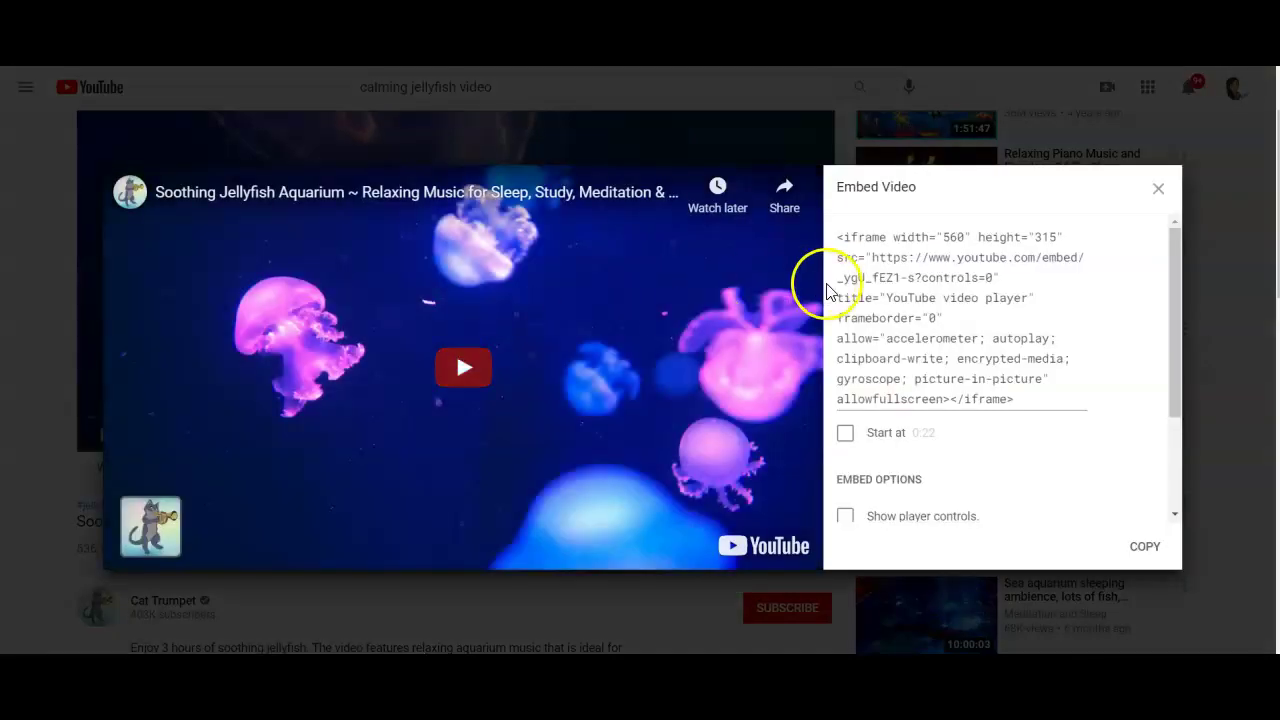
{"action": "left_click_drag", "start_coordinate": [931, 257], "coordinate": [987, 279]}
{"action": "key", "text": "ctrl+c"}
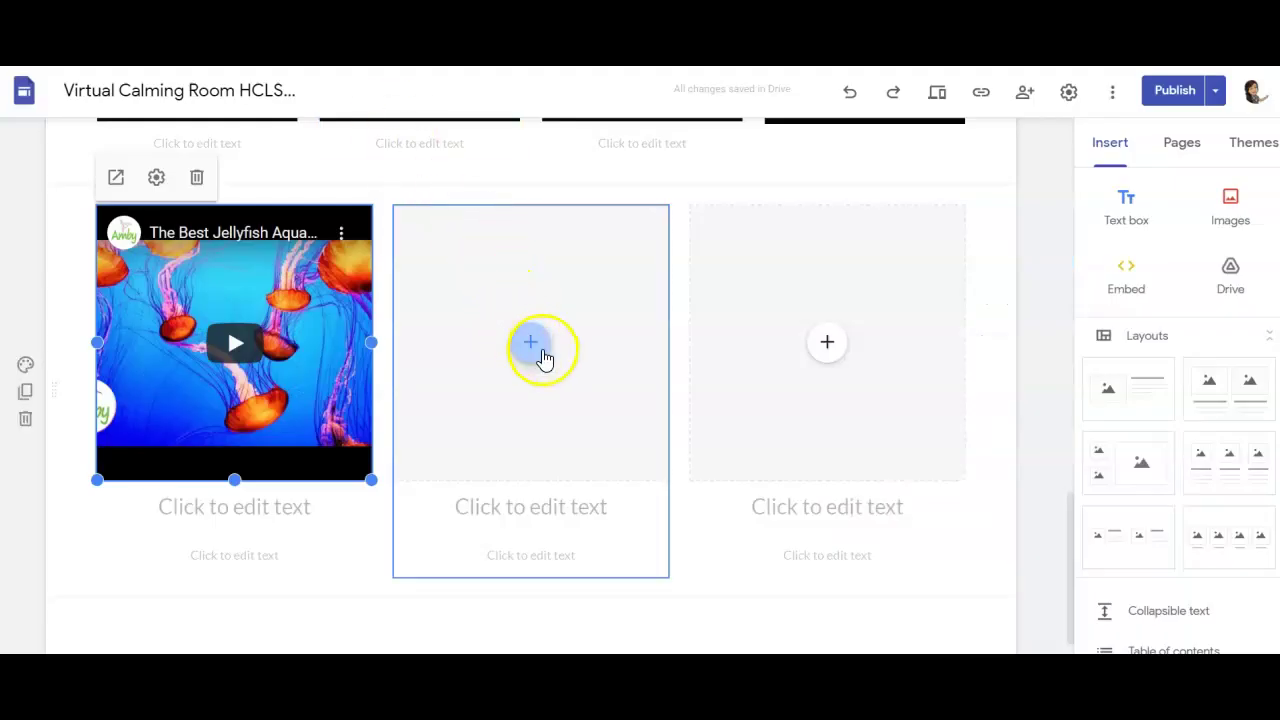
{"action": "left_click", "coordinate": [531, 344]}
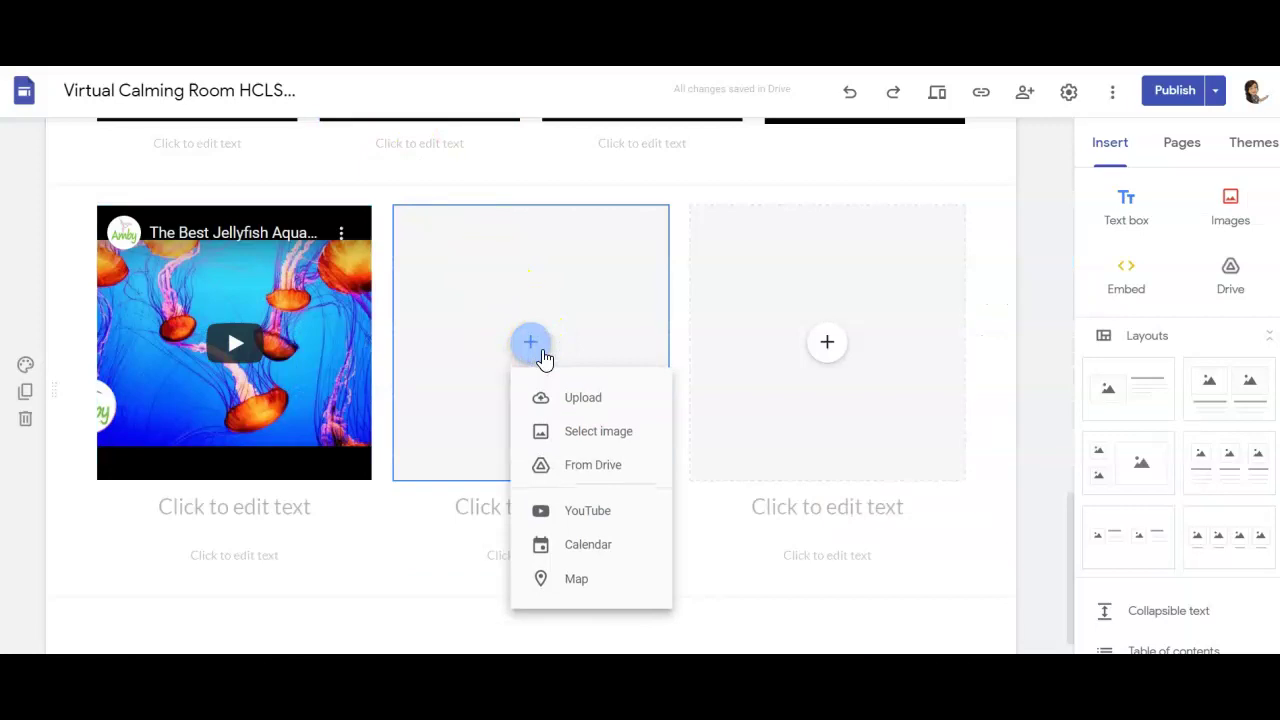
{"action": "left_click", "coordinate": [598, 519]}
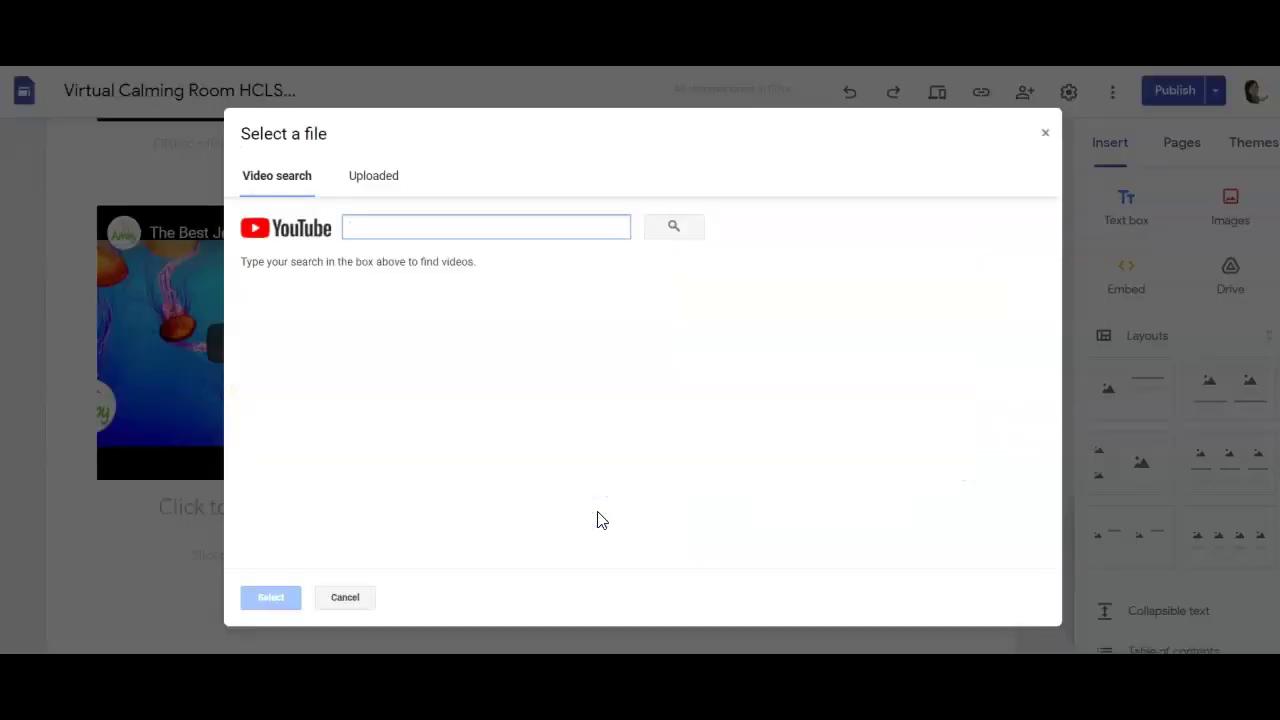
{"action": "left_click", "coordinate": [361, 224]}
{"action": "key", "text": "ctrl+v"}
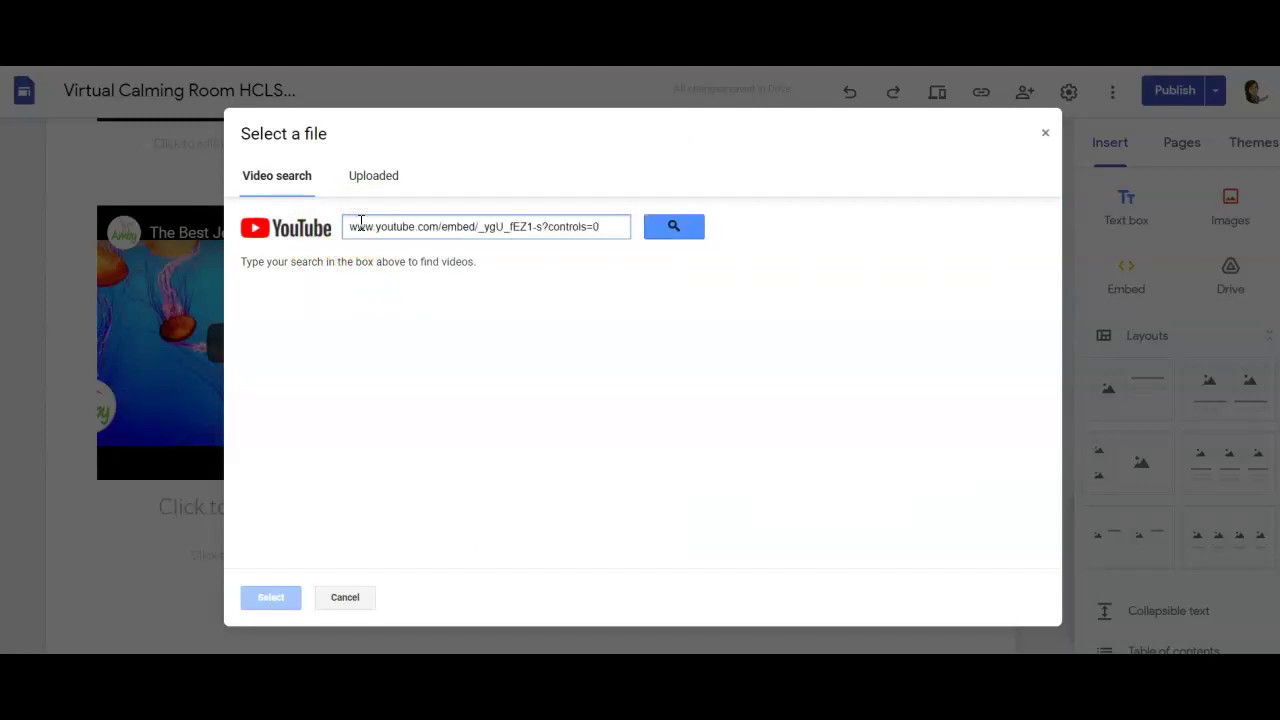
{"action": "left_click", "coordinate": [684, 232]}
{"action": "left_click", "coordinate": [521, 308]}
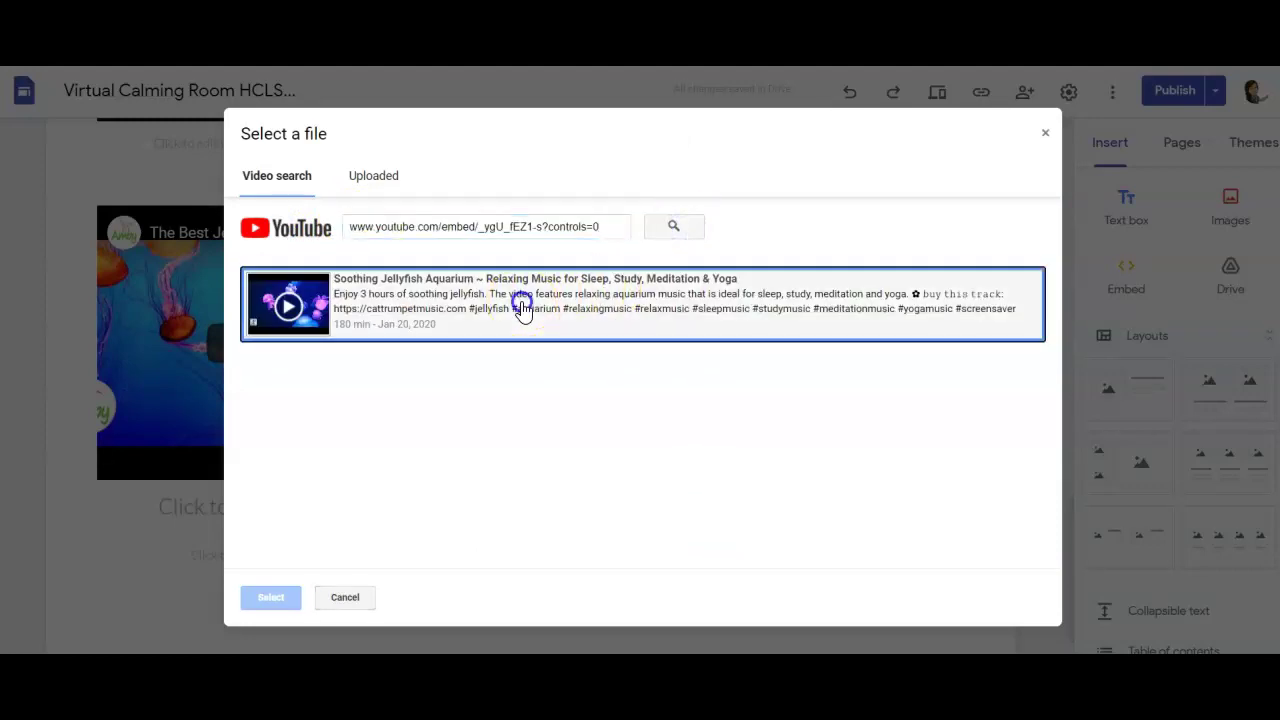
{"action": "left_click", "coordinate": [268, 598]}
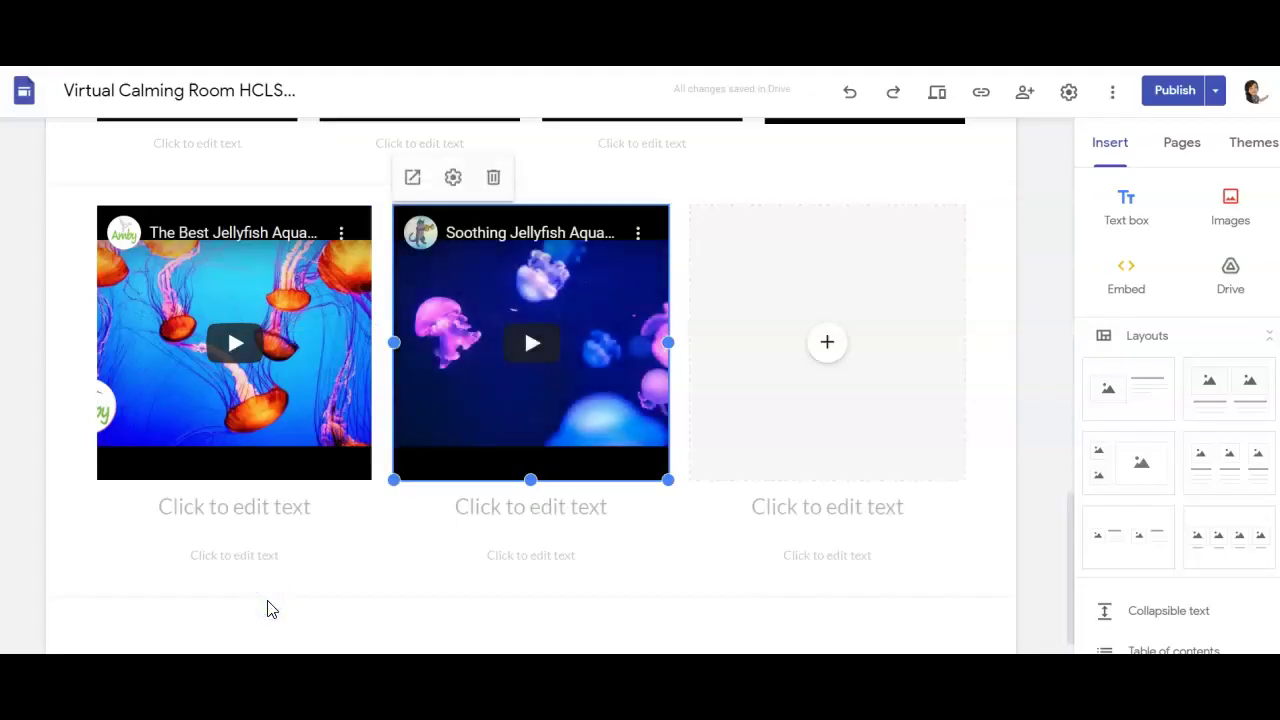
Step: Review the changes to the Visual Relaxation page and publish the updated site
{"action": "left_click_drag", "start_coordinate": [1069, 566], "coordinate": [1055, 542]}
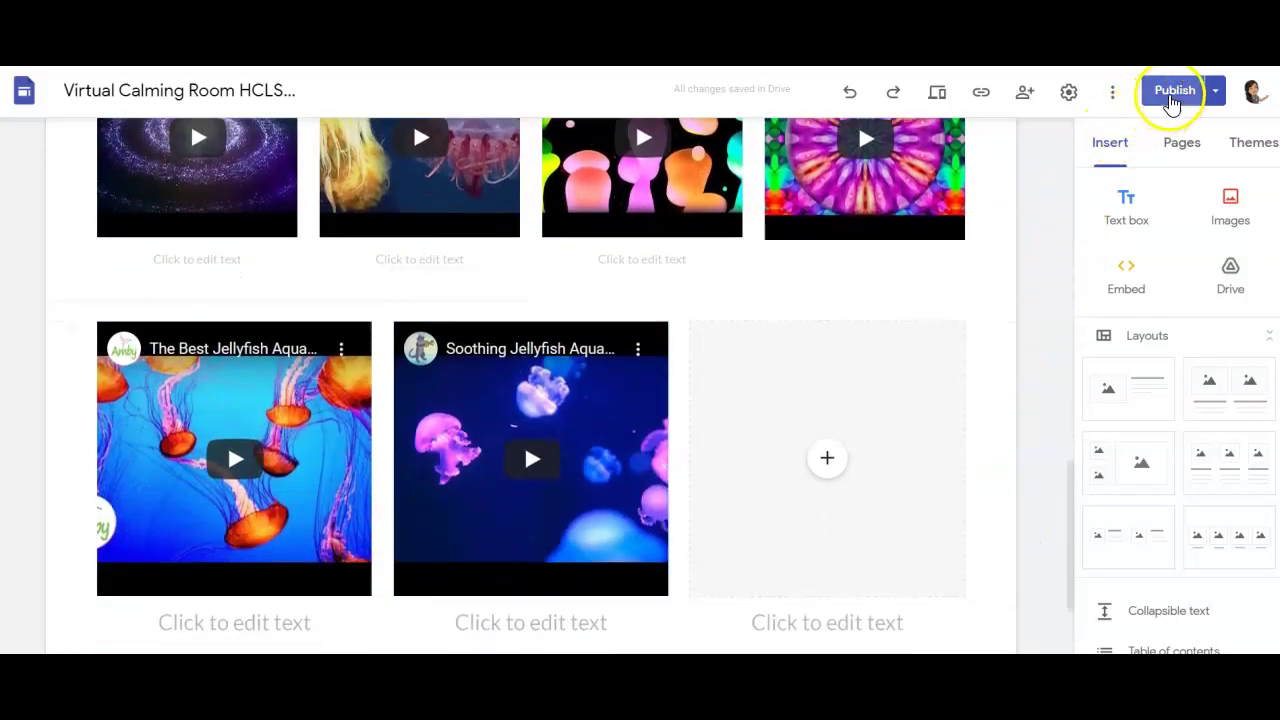
{"action": "left_click", "coordinate": [1173, 96]}
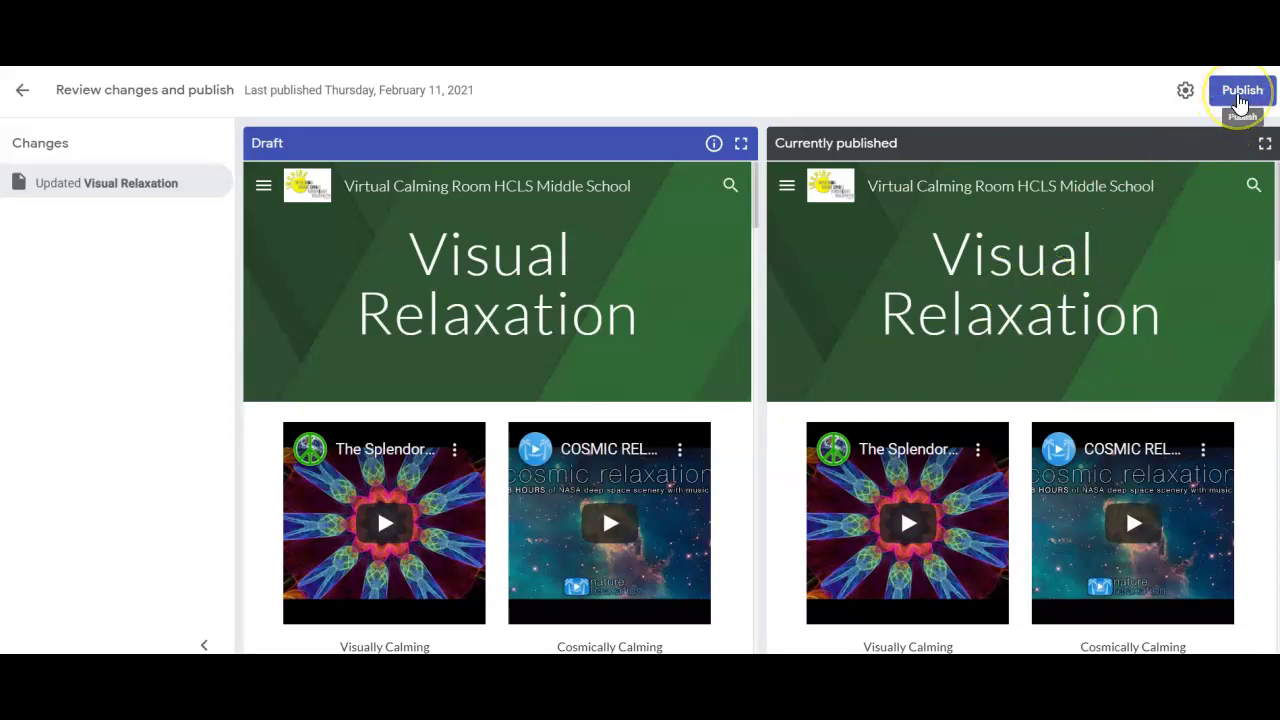
{"action": "left_click", "coordinate": [1240, 94]}
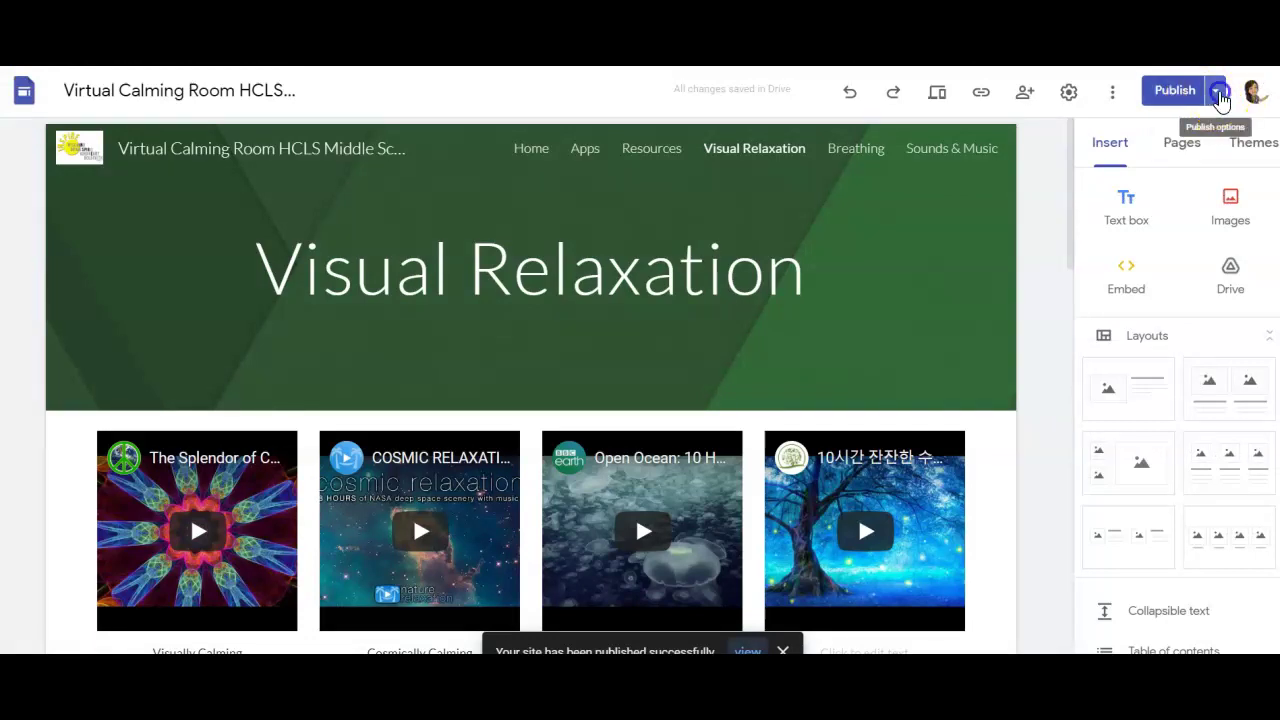
Step: View the published site's Visual Relaxation page
{"action": "left_click", "coordinate": [1216, 92]}
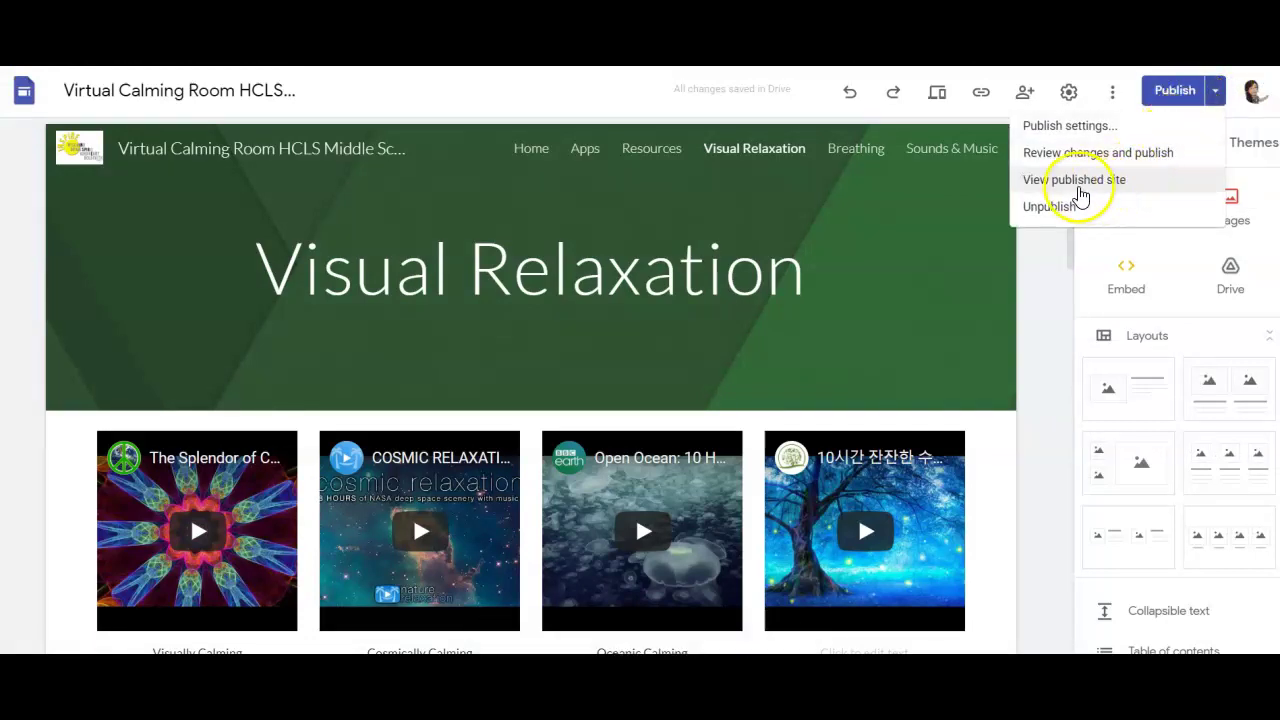
{"action": "left_click", "coordinate": [1078, 181]}
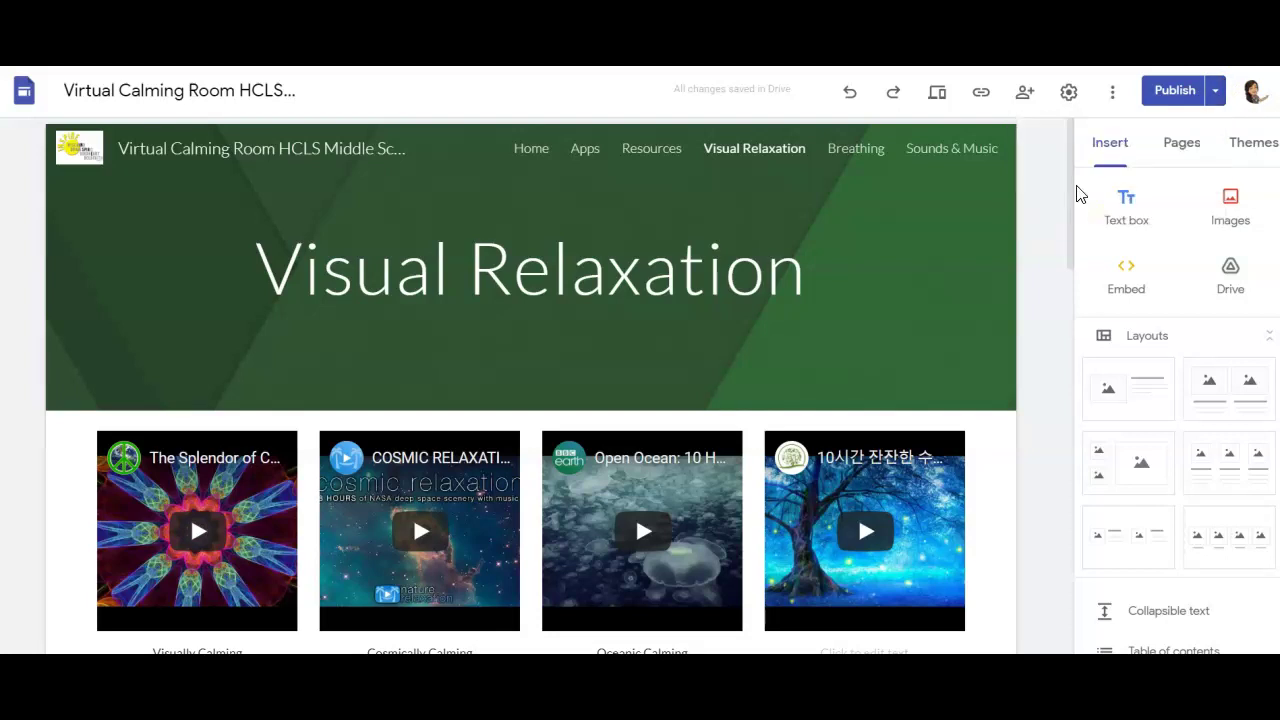
{"action": "left_click", "coordinate": [1217, 92]}
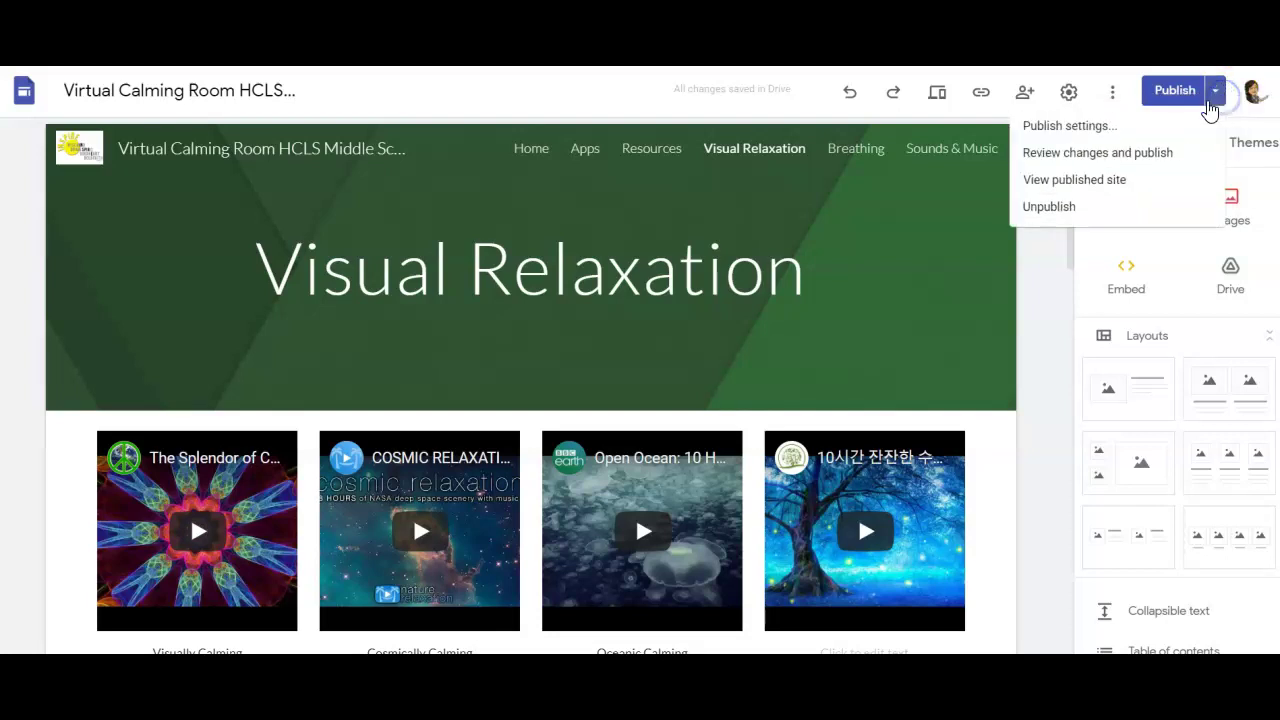
{"action": "left_click", "coordinate": [1110, 185]}
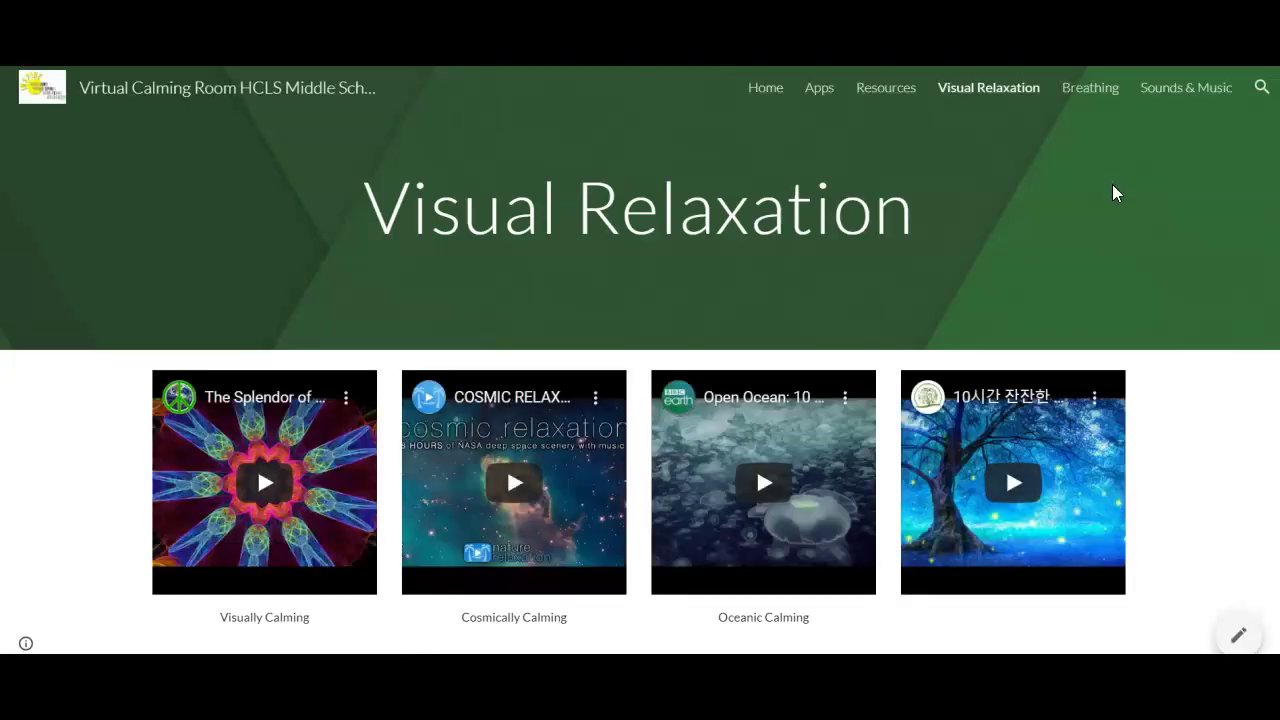
Step: Examine the published Visual Relaxation page's video rows, including the new jellyfish row, and the videos on the Sounds & Music page
{"action": "scroll", "coordinate": [640, 360], "scroll_direction": "down", "scroll_amount": 5}
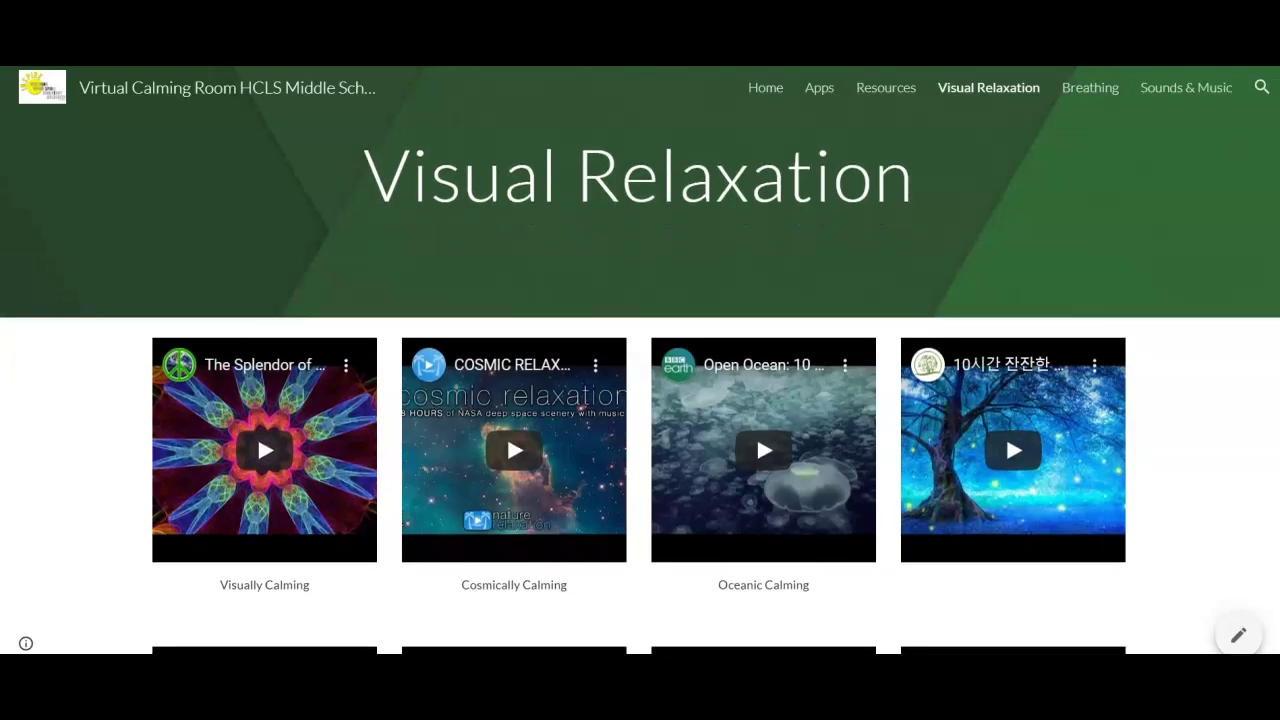
{"action": "scroll", "coordinate": [640, 380], "scroll_direction": "down", "scroll_amount": 3}
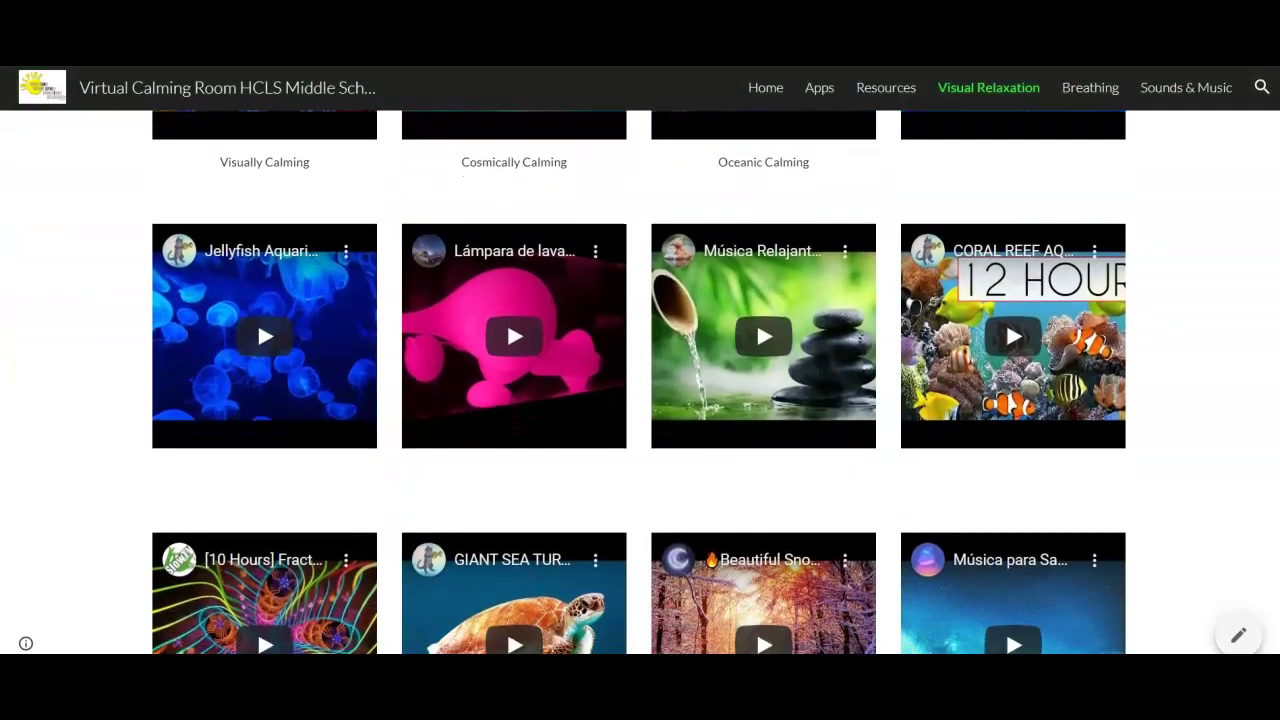
{"action": "scroll", "coordinate": [640, 380], "scroll_direction": "down", "scroll_amount": 5}
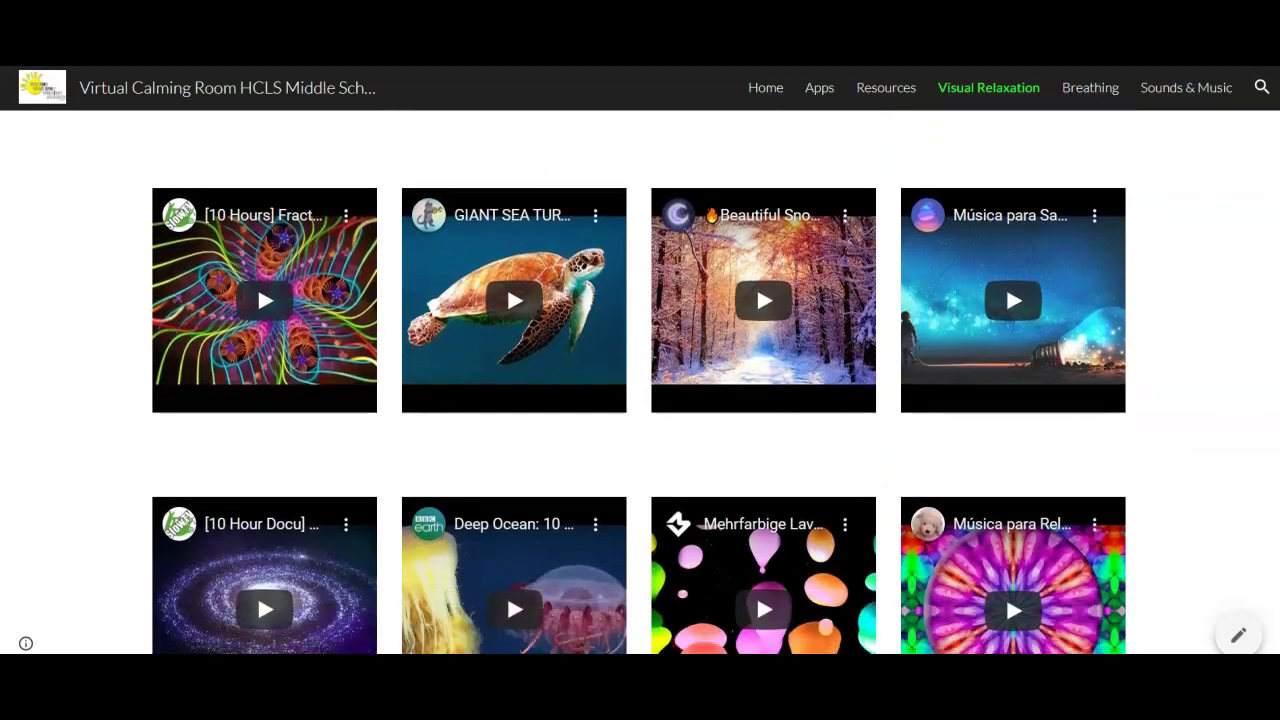
{"action": "scroll", "coordinate": [725, 560], "scroll_direction": "down", "scroll_amount": 2}
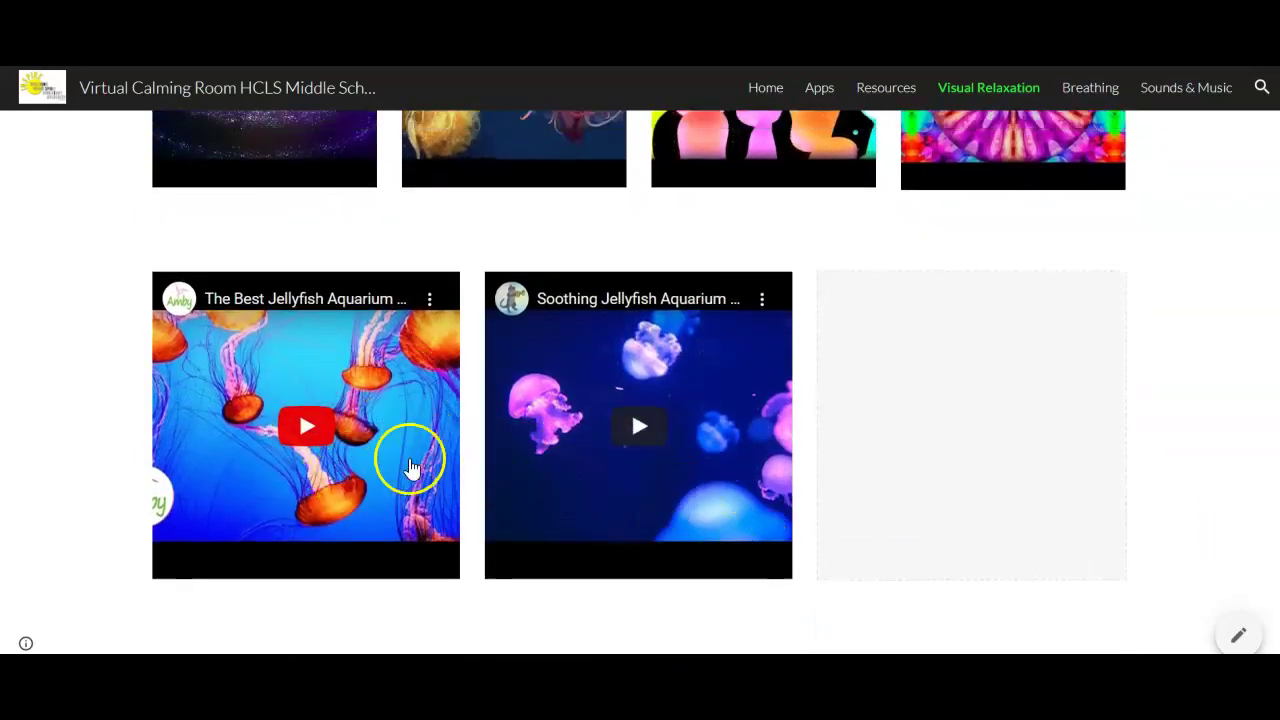
{"action": "left_click", "coordinate": [866, 534]}
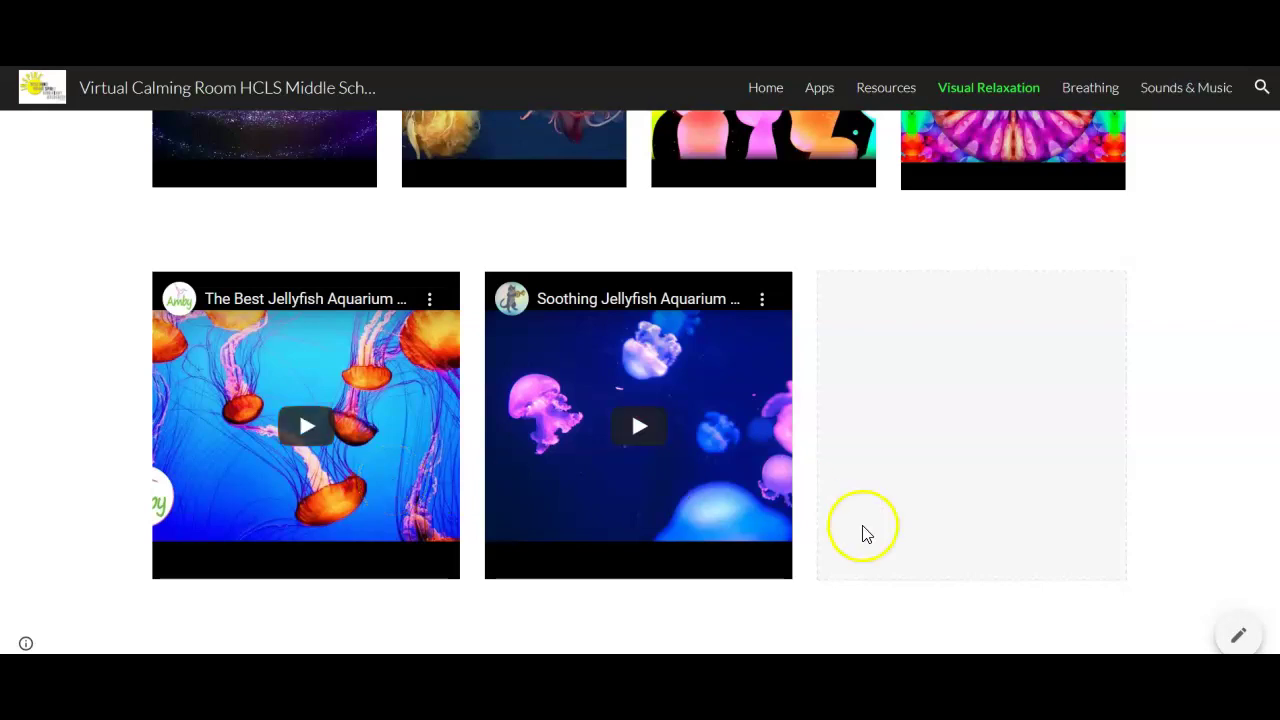
{"action": "scroll", "coordinate": [640, 380], "scroll_direction": "up", "scroll_amount": 6}
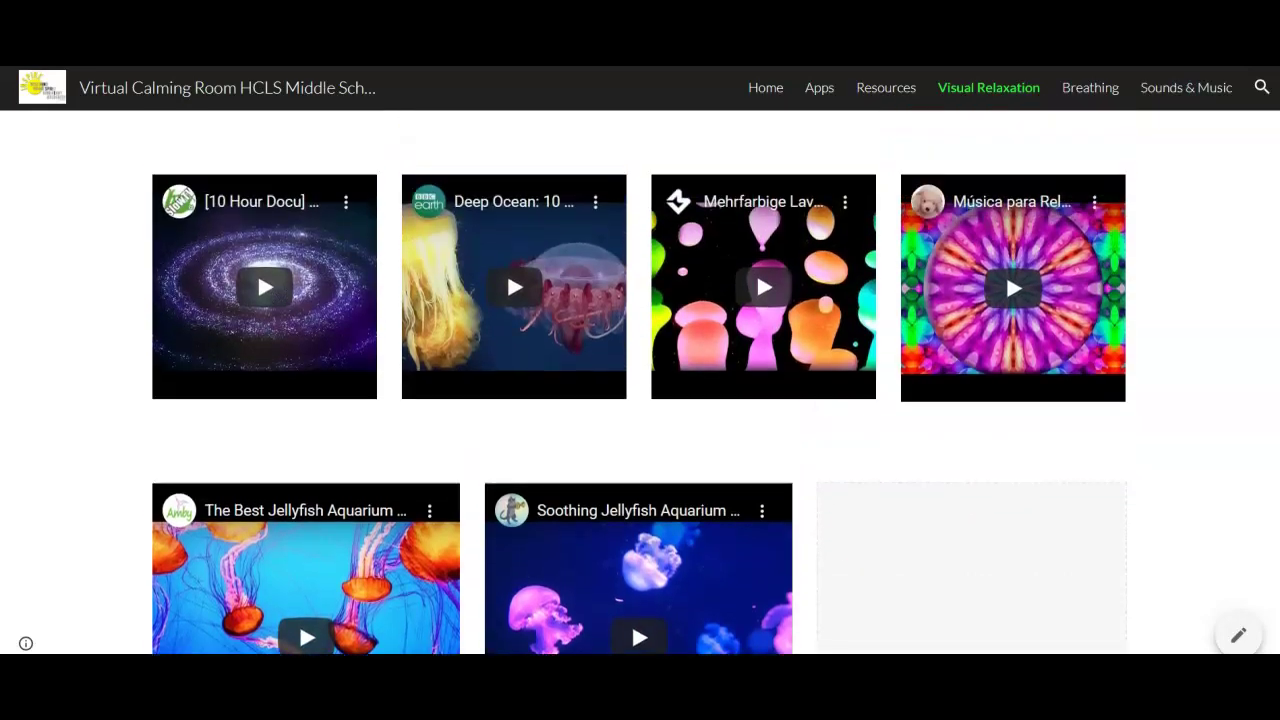
{"action": "scroll", "coordinate": [640, 380], "scroll_direction": "up", "scroll_amount": 6}
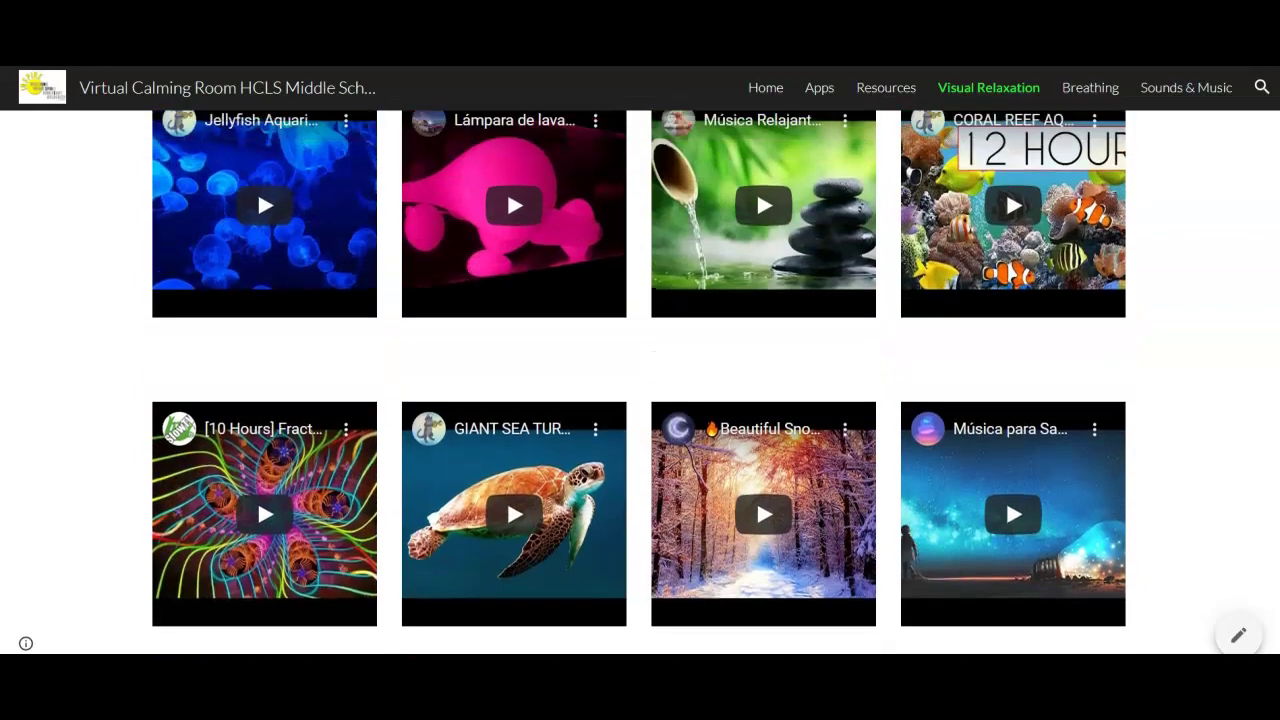
{"action": "scroll", "coordinate": [640, 380], "scroll_direction": "down", "scroll_amount": 4}
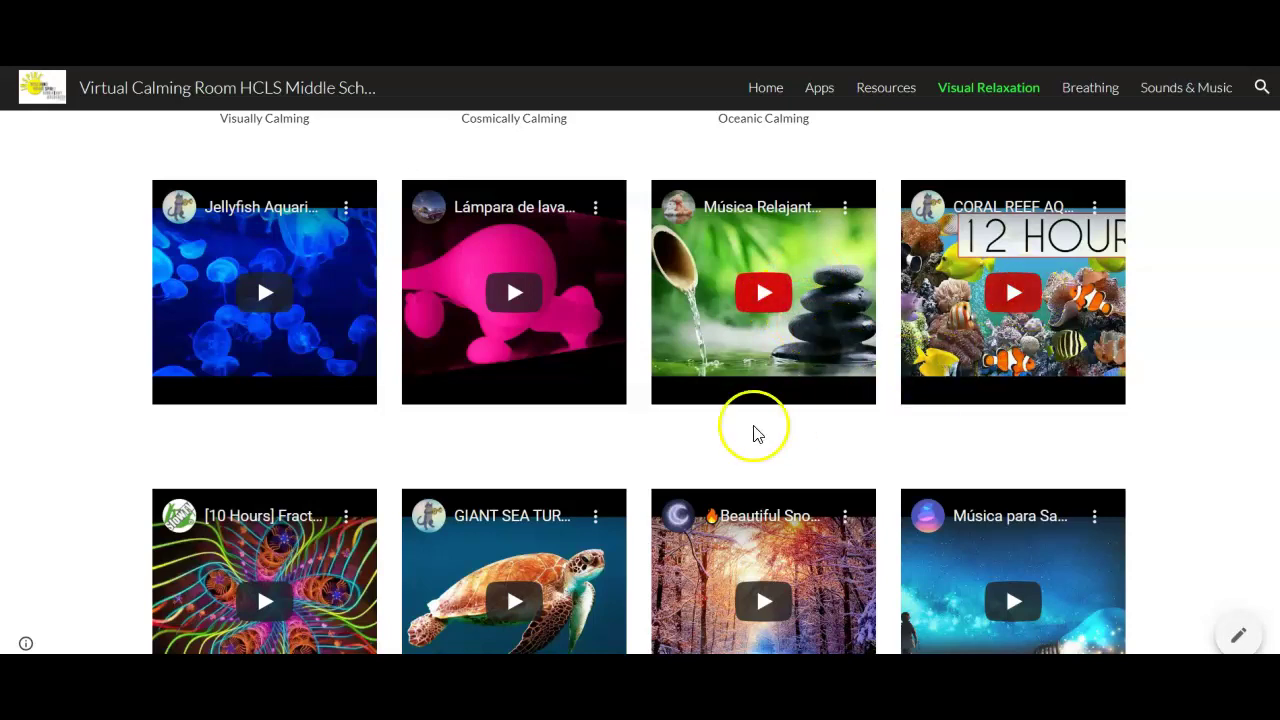
{"action": "scroll", "coordinate": [754, 431], "scroll_direction": "up", "scroll_amount": 1}
{"action": "scroll", "coordinate": [640, 380], "scroll_direction": "up", "scroll_amount": 5}
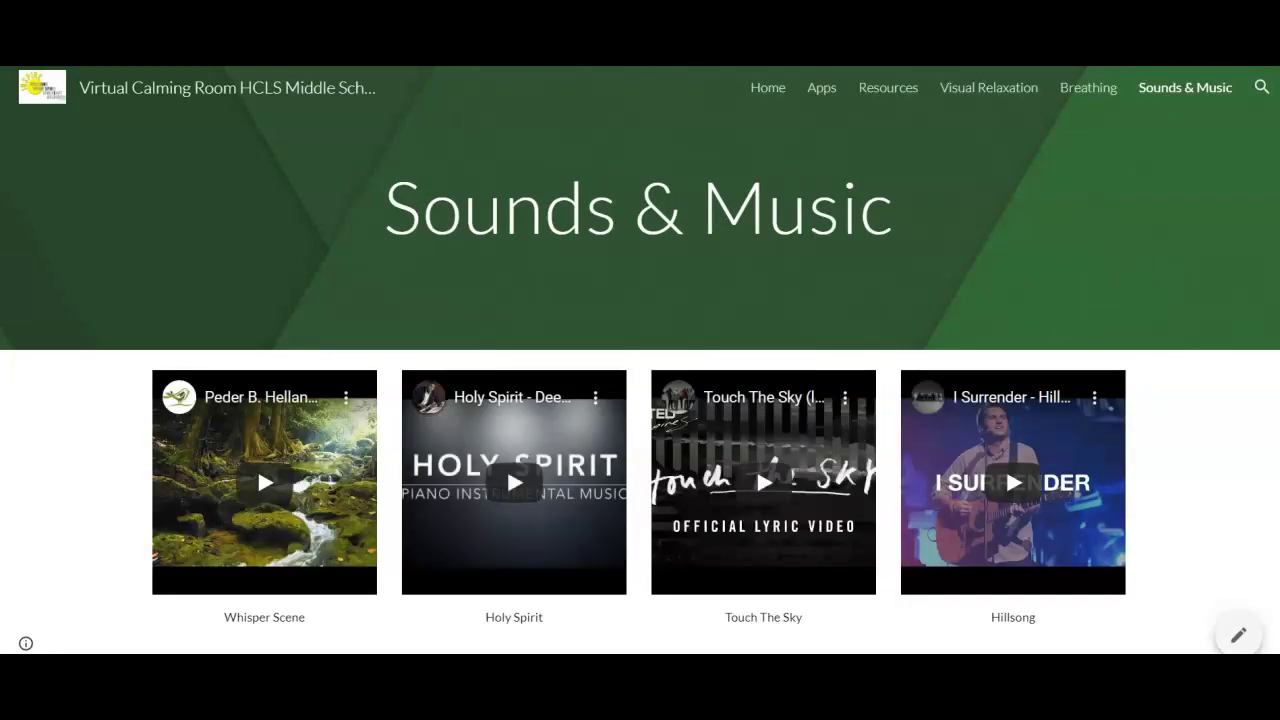
{"action": "scroll", "coordinate": [640, 400], "scroll_direction": "down", "scroll_amount": 2}
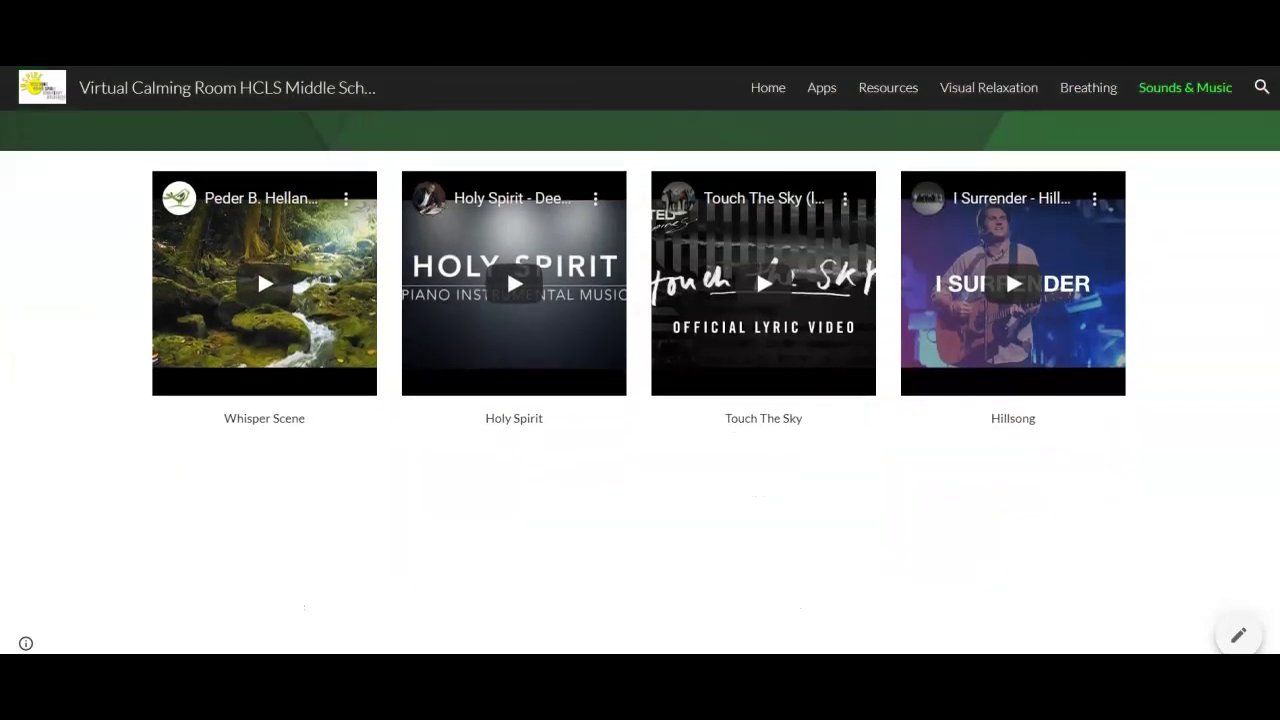